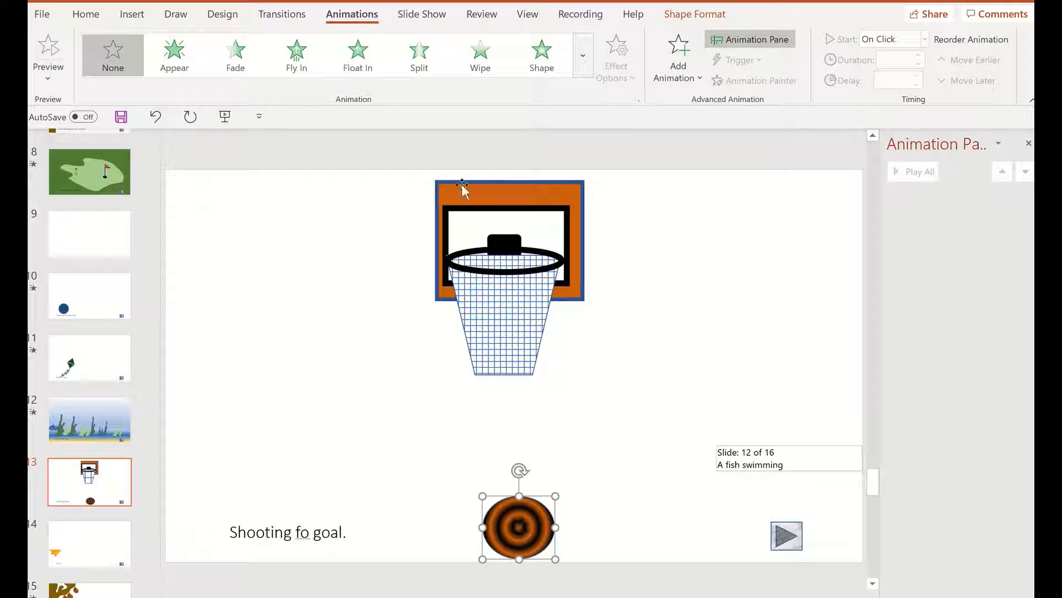
Give the basketball a Custom Path animation that rises to the backboard, bounces around the hoop and falls through the net to the slide's lower edge
click(583, 56)
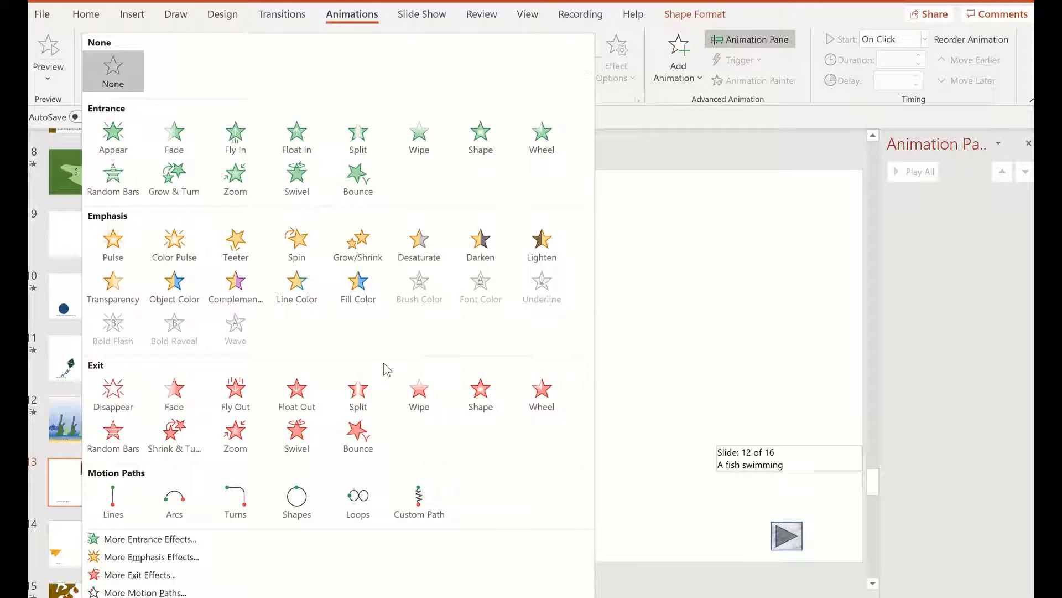
click(426, 490)
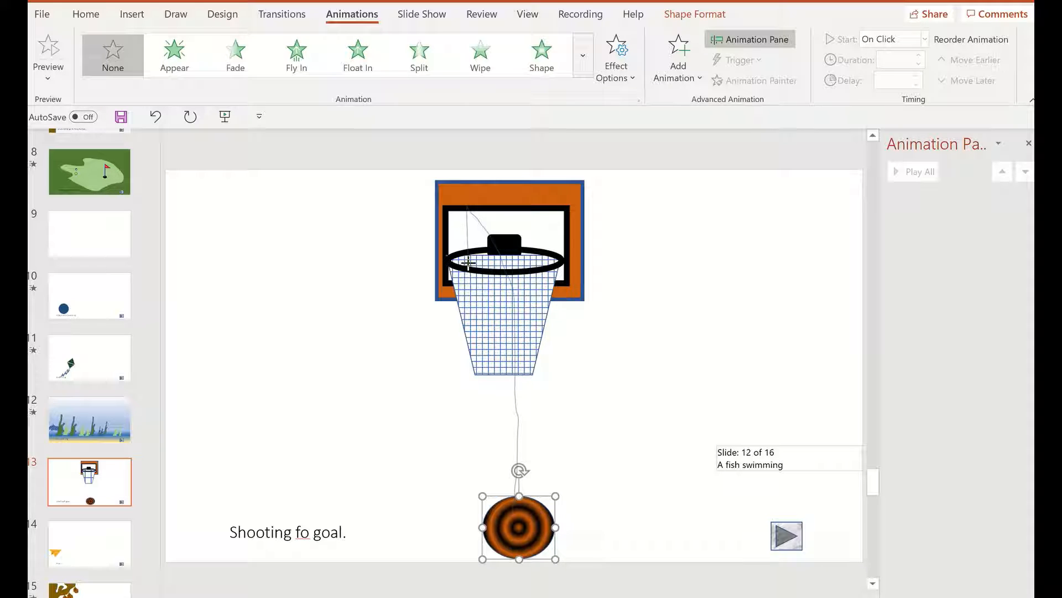
click(500, 256)
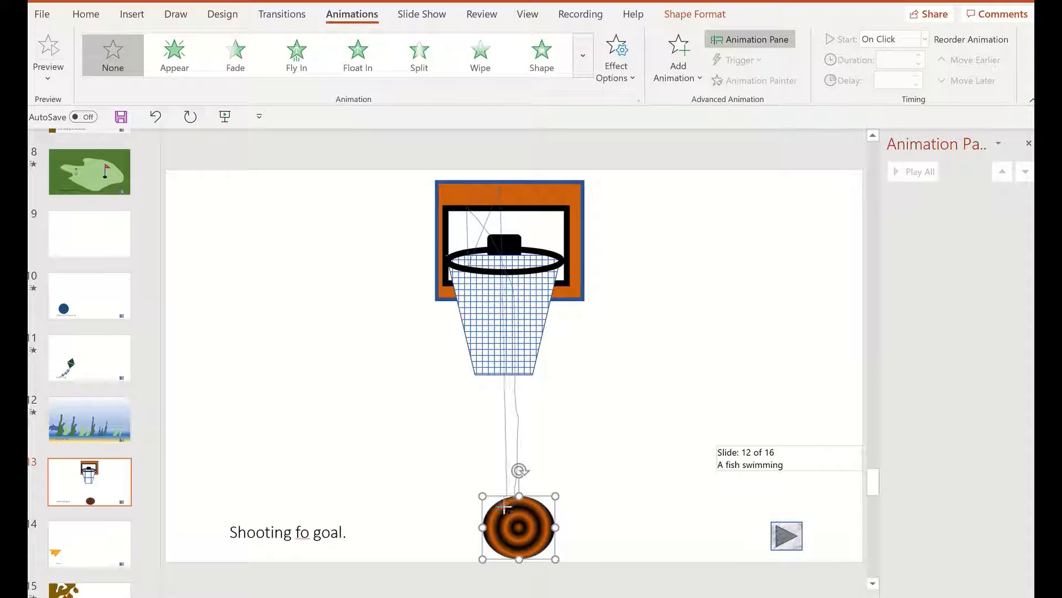
double_click(499, 567)
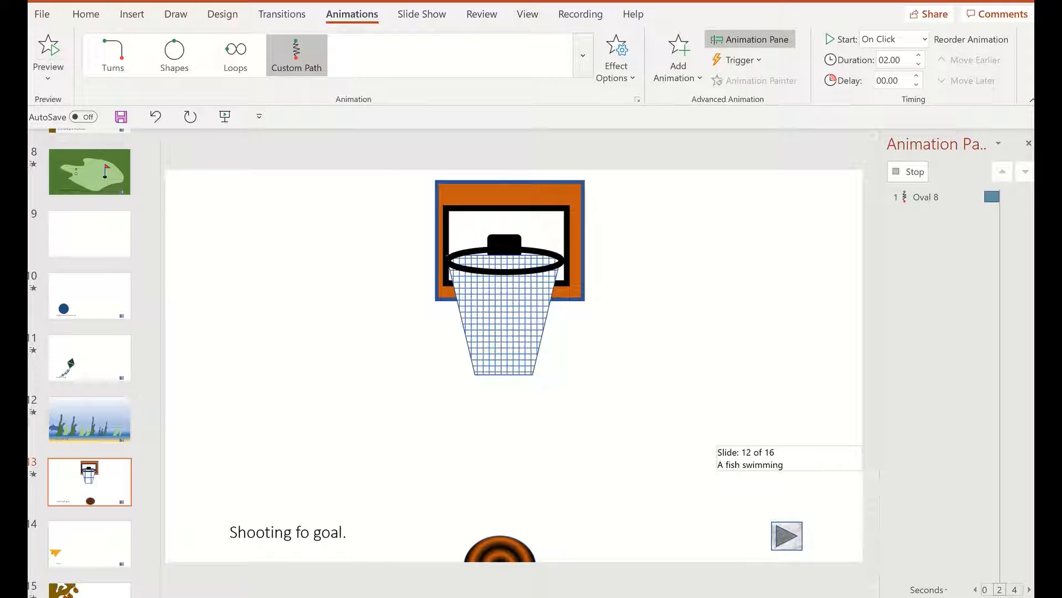
On slide 14, give the paper dart a wavy Custom Path animation climbing across the slide to its upper right corner
click(72, 542)
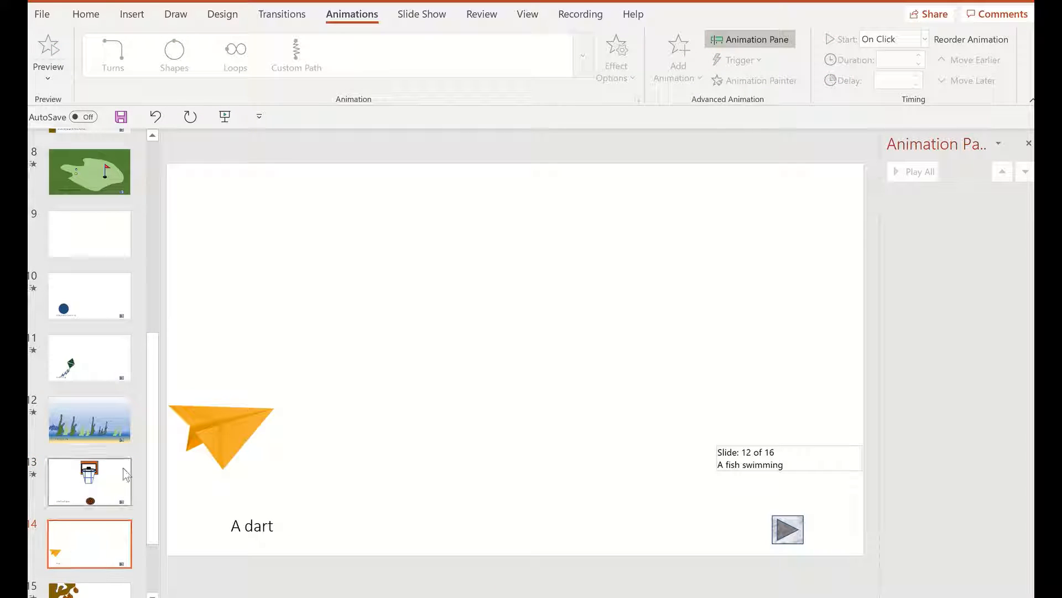
click(231, 441)
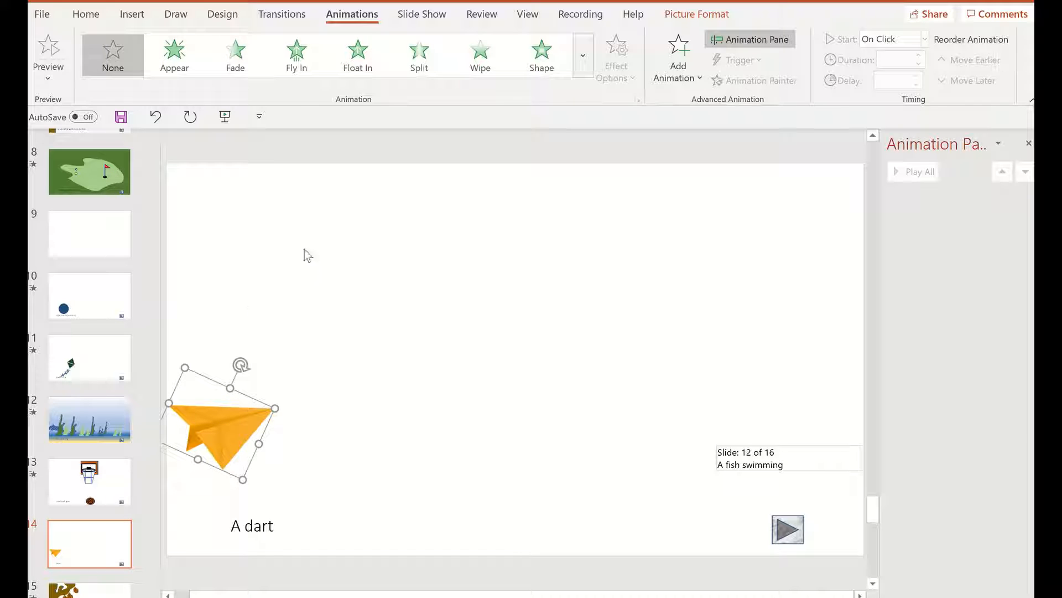
click(584, 56)
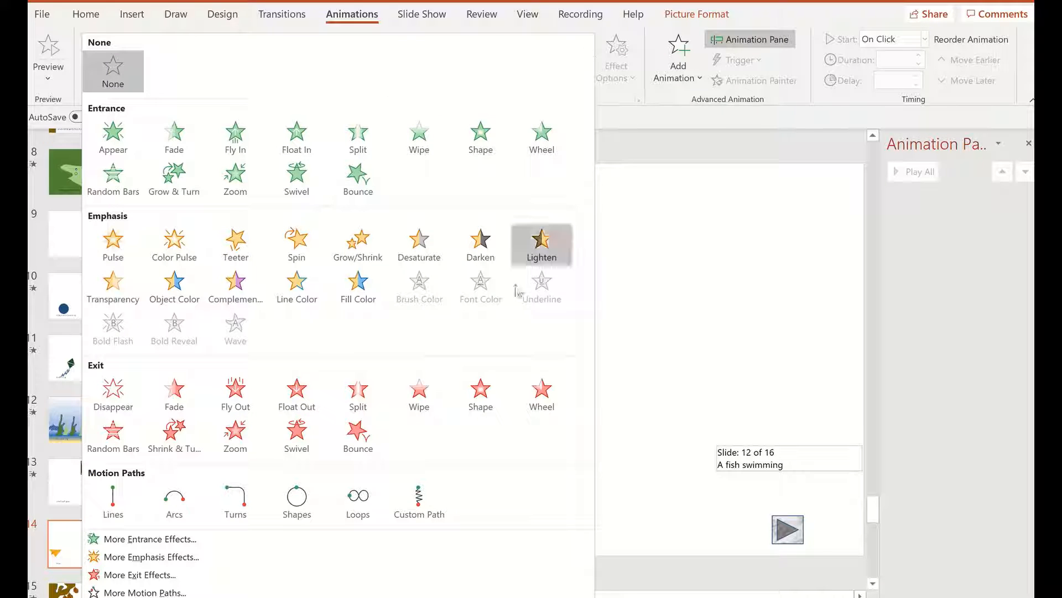
click(426, 506)
mouse_move(254, 428)
mouse_down()
mouse_move(334, 429)
mouse_move(481, 299)
mouse_move(599, 284)
mouse_move(709, 298)
mouse_move(813, 212)
mouse_up()
drag(860, 161, 861, 161)
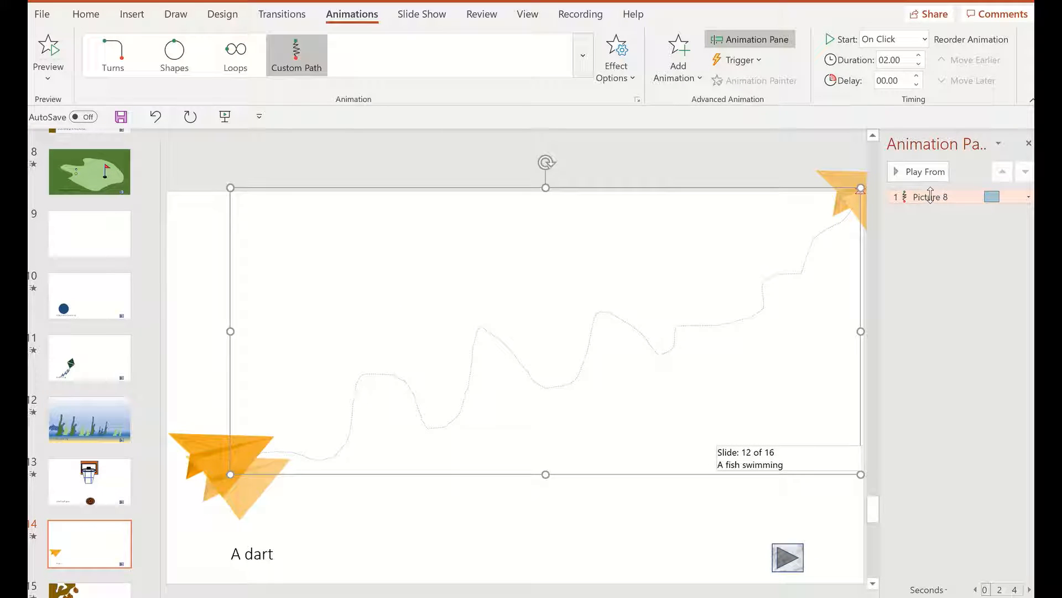
Set the duration of the dart's motion path to 5 seconds (Very Slow)
right_click(931, 196)
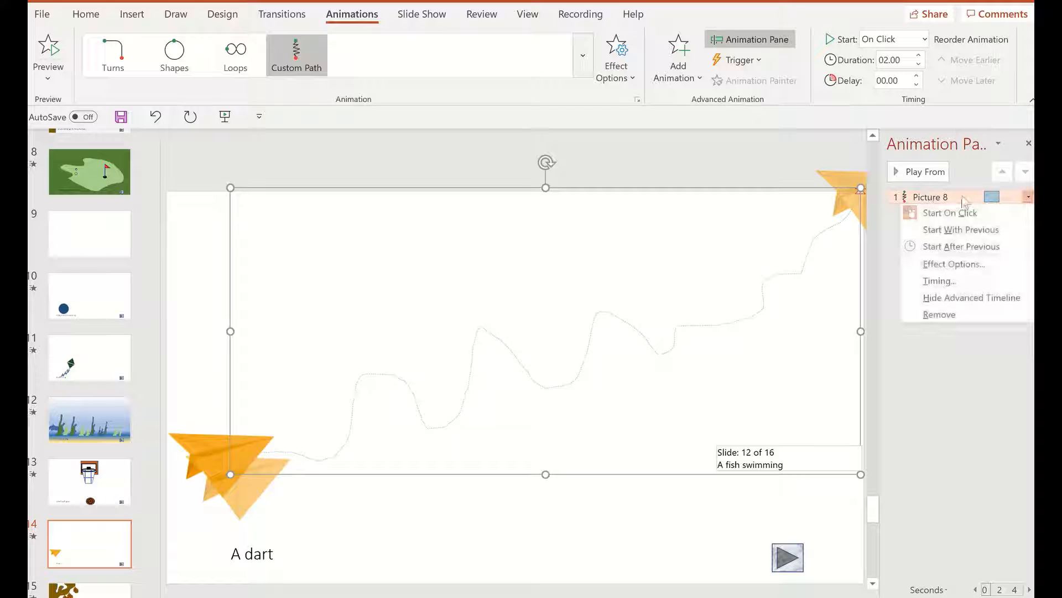
click(938, 264)
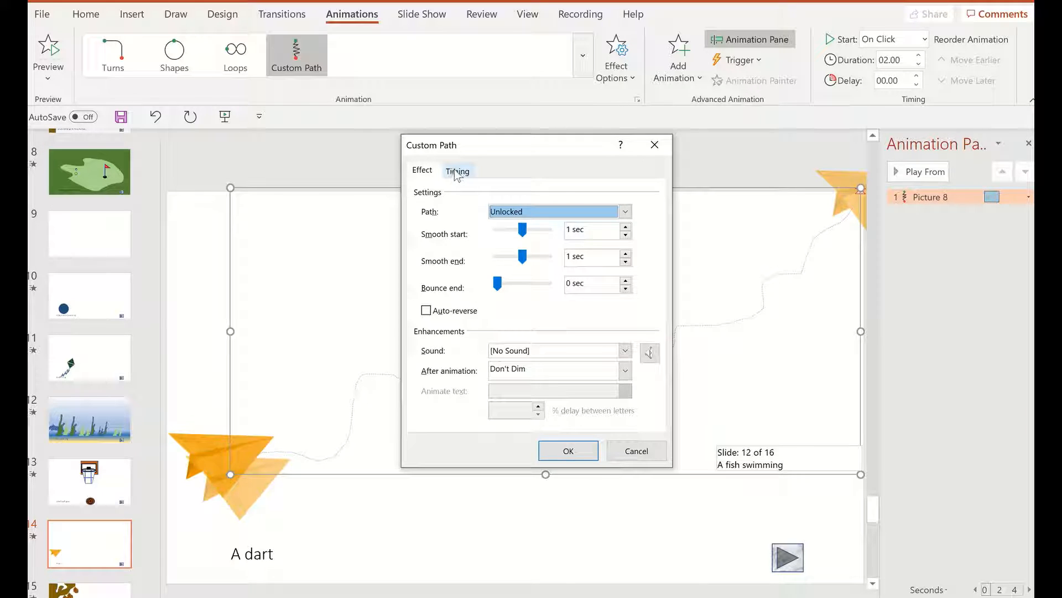
click(457, 172)
click(574, 235)
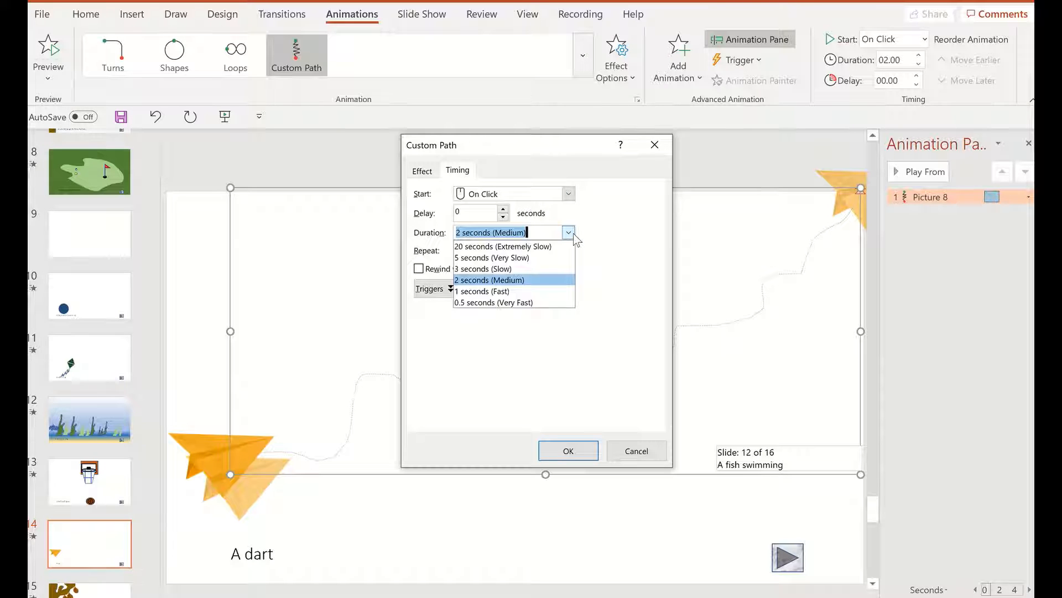
click(528, 258)
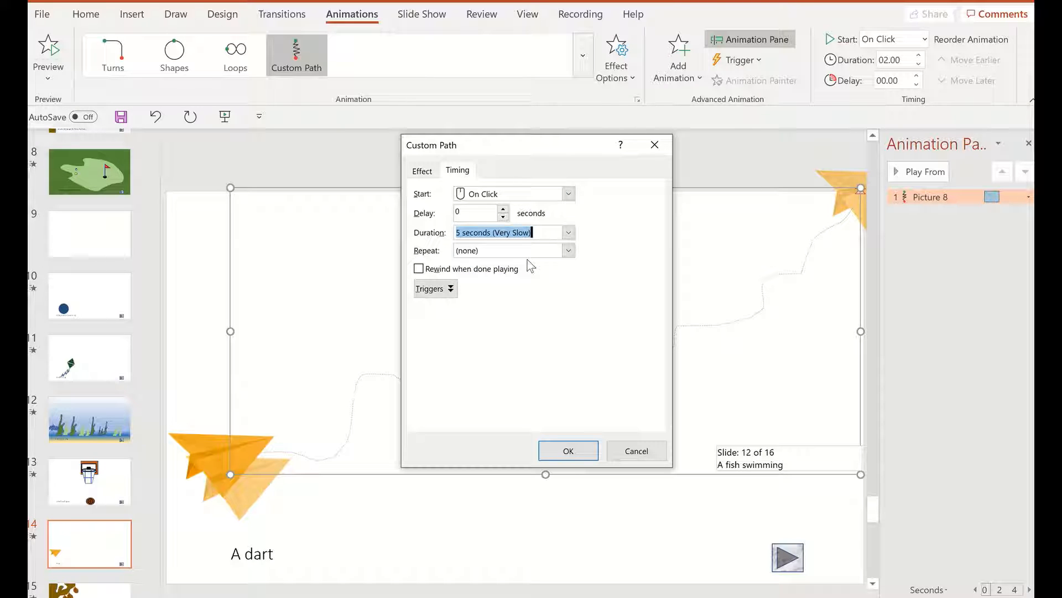
click(563, 455)
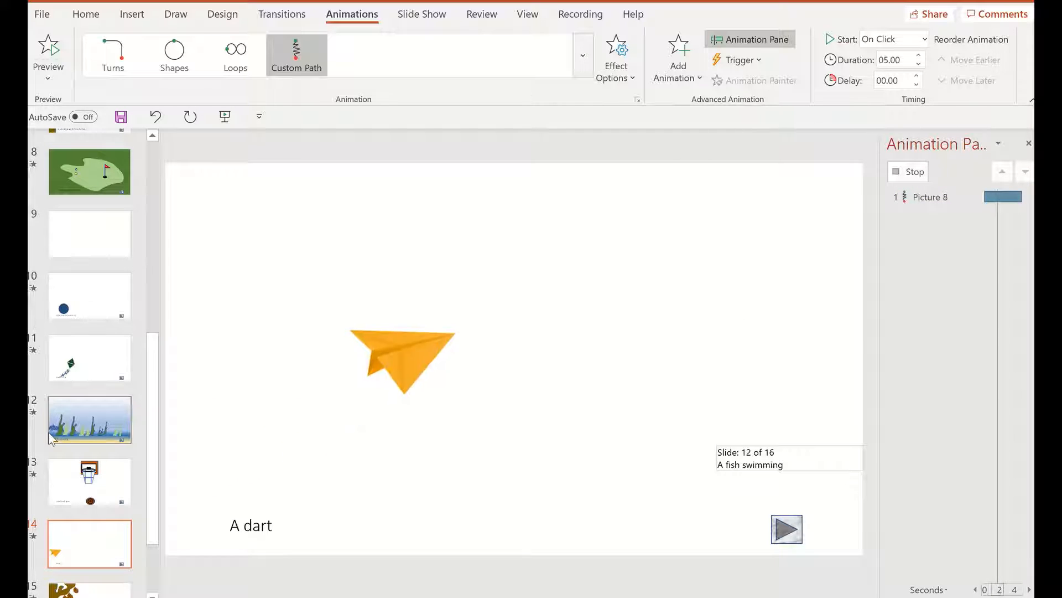
On slide 15, examine the falling leaves' motion paths and the start options of the last leaf's animation
click(100, 590)
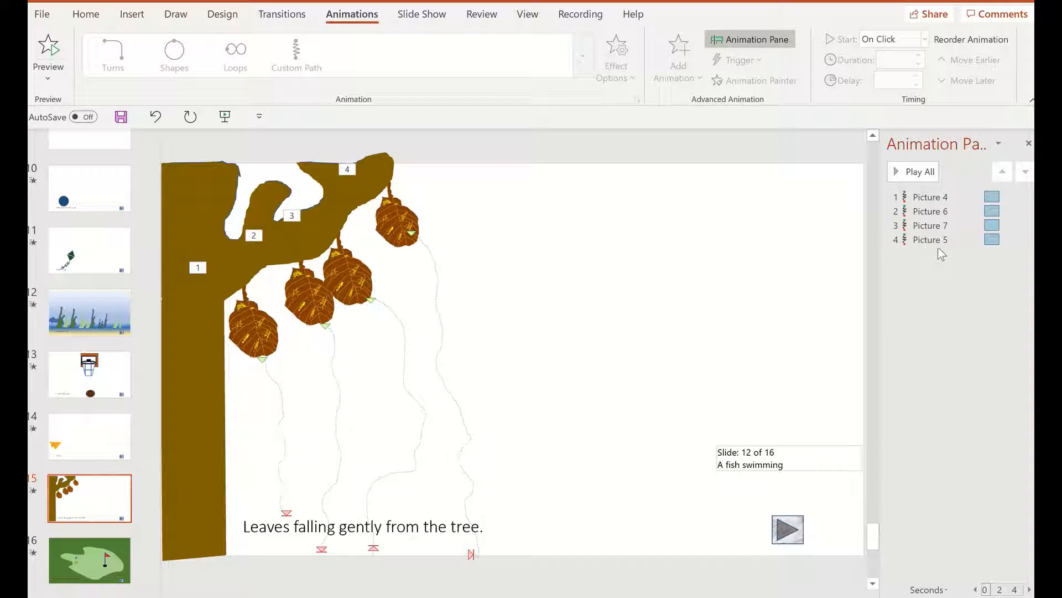
click(932, 198)
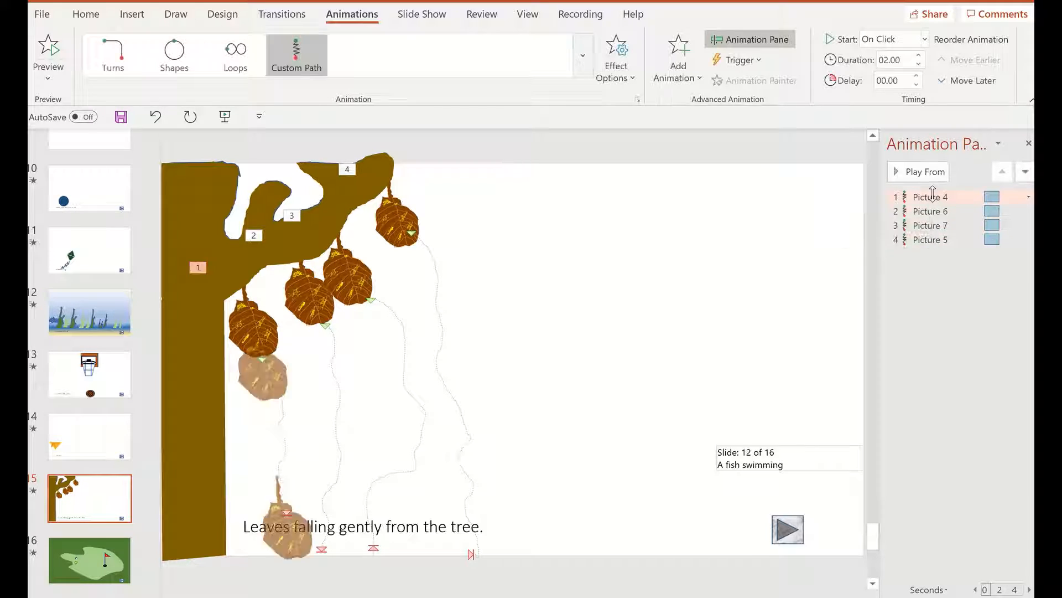
click(933, 238)
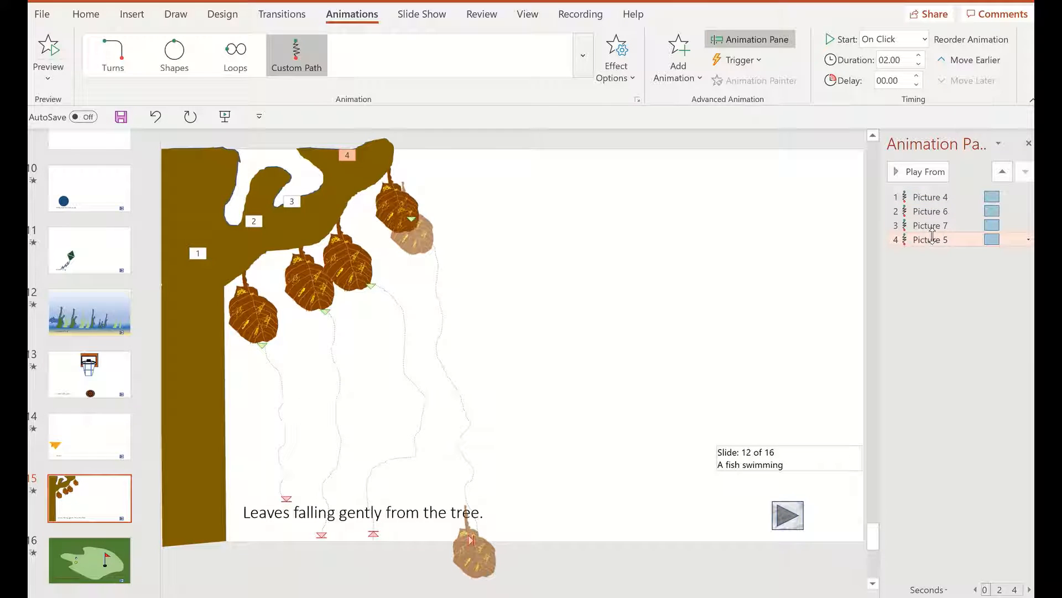
right_click(934, 240)
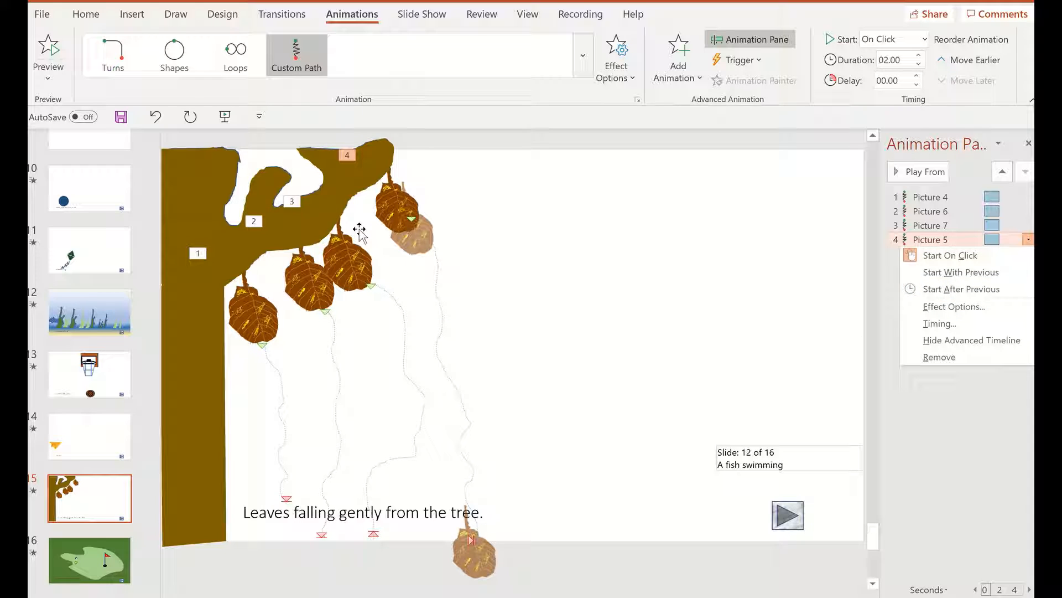
On slide 16, review the timing and effect settings of the white golf ball's motion path
click(81, 571)
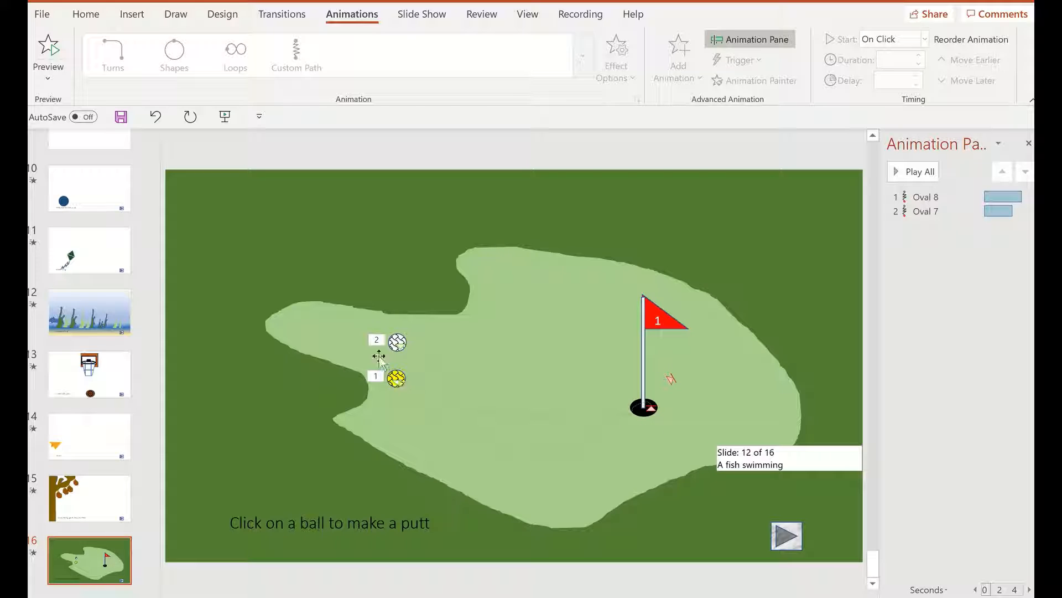
click(398, 341)
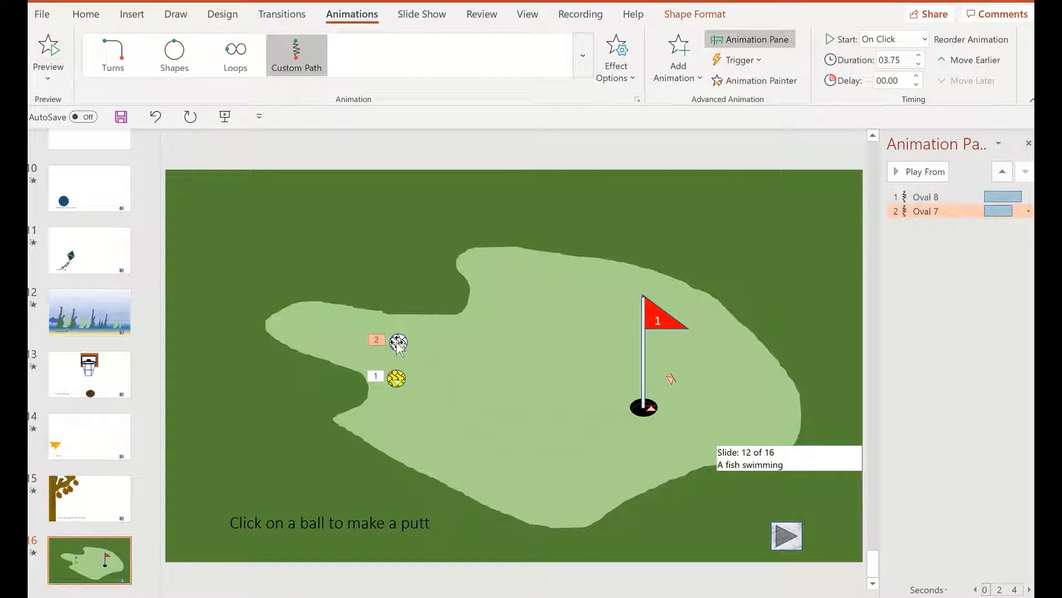
right_click(923, 212)
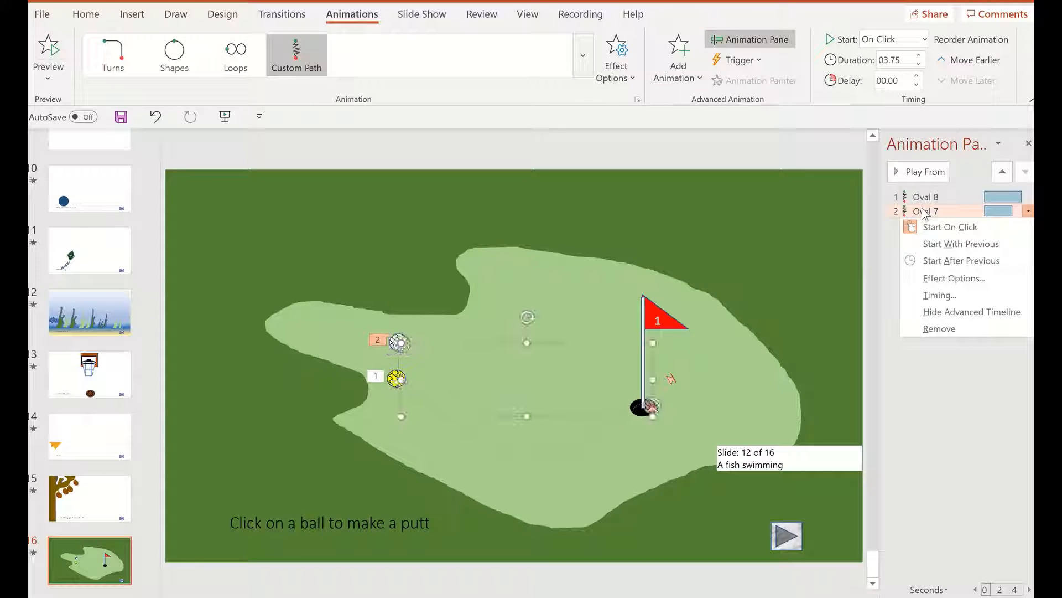
click(952, 296)
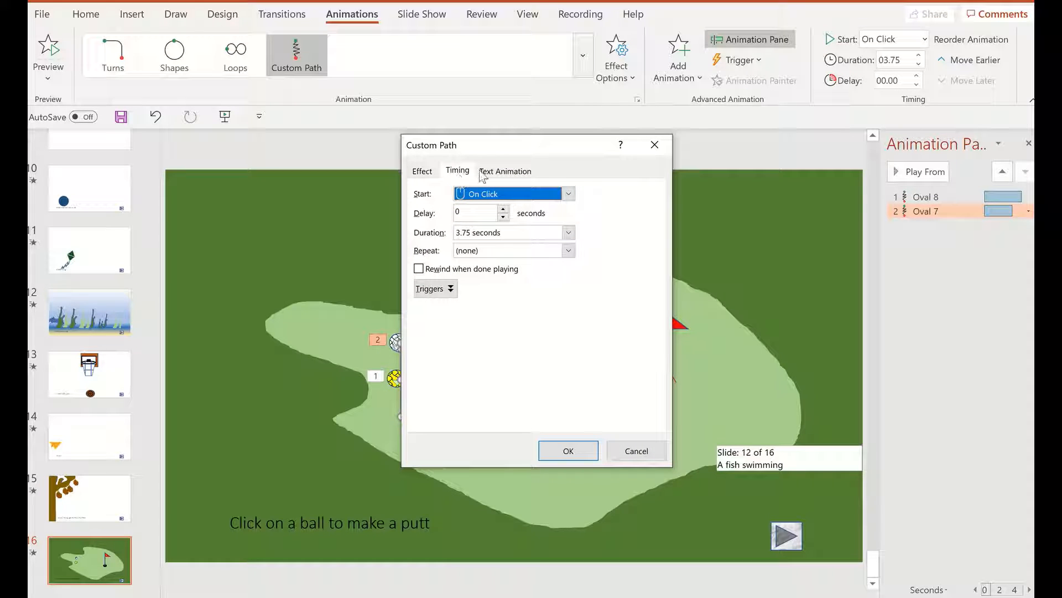
click(417, 171)
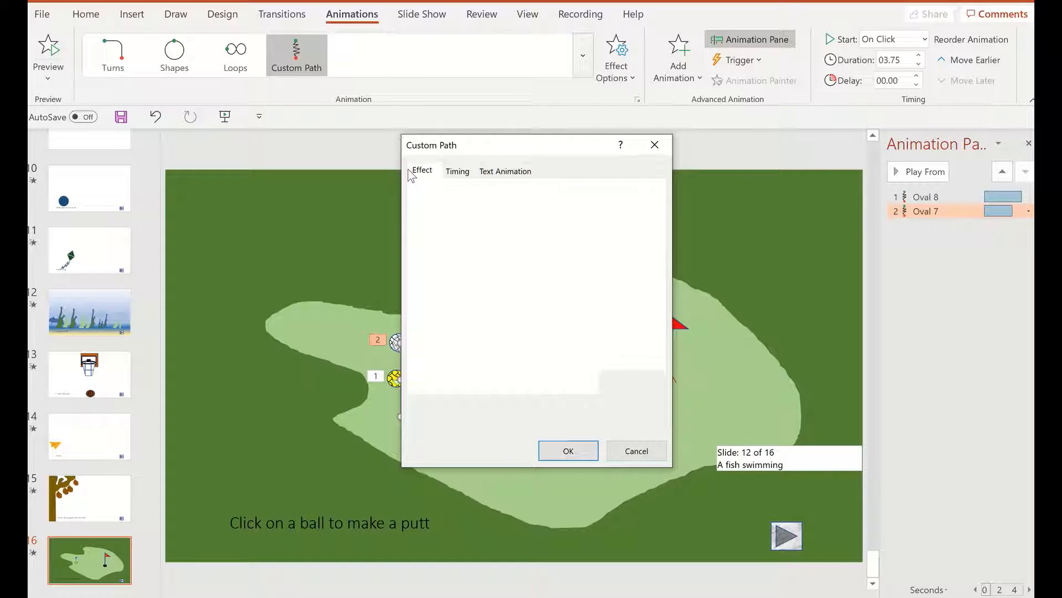
click(457, 172)
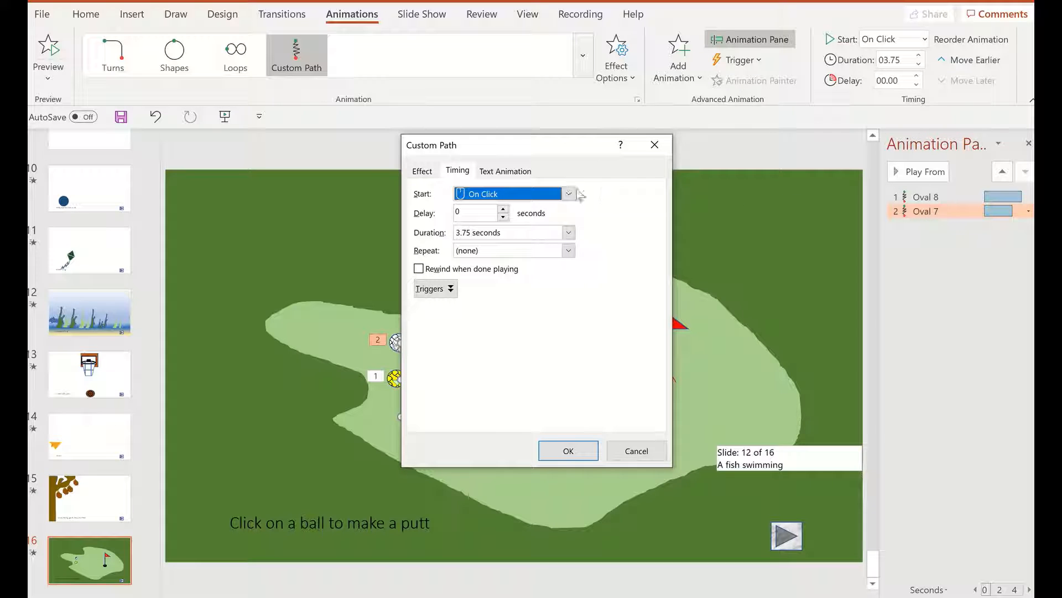
click(655, 145)
Set the white golf ball's motion path to Hide After Animation
right_click(903, 214)
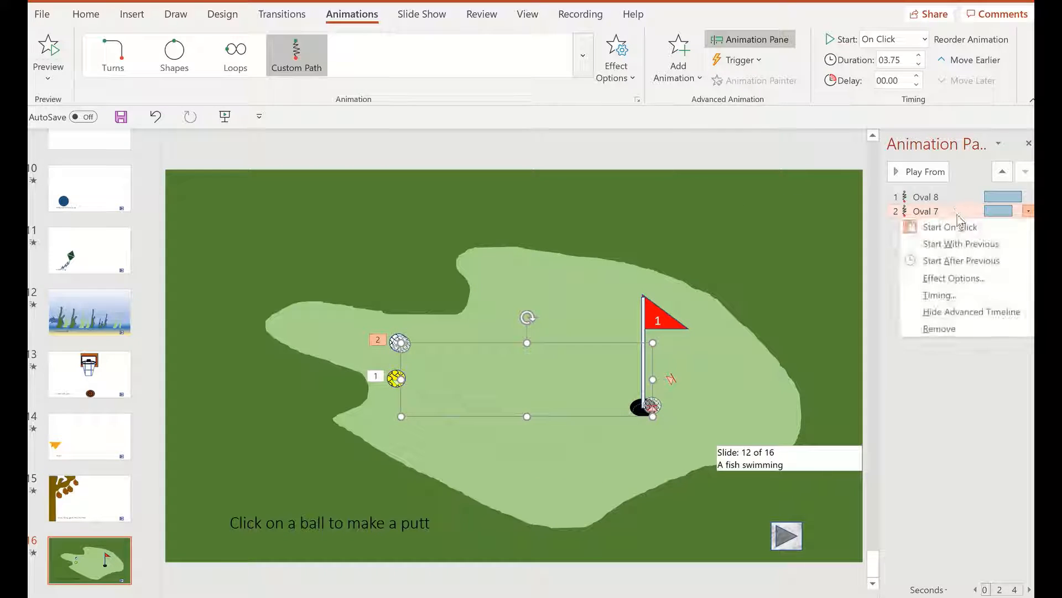
click(937, 281)
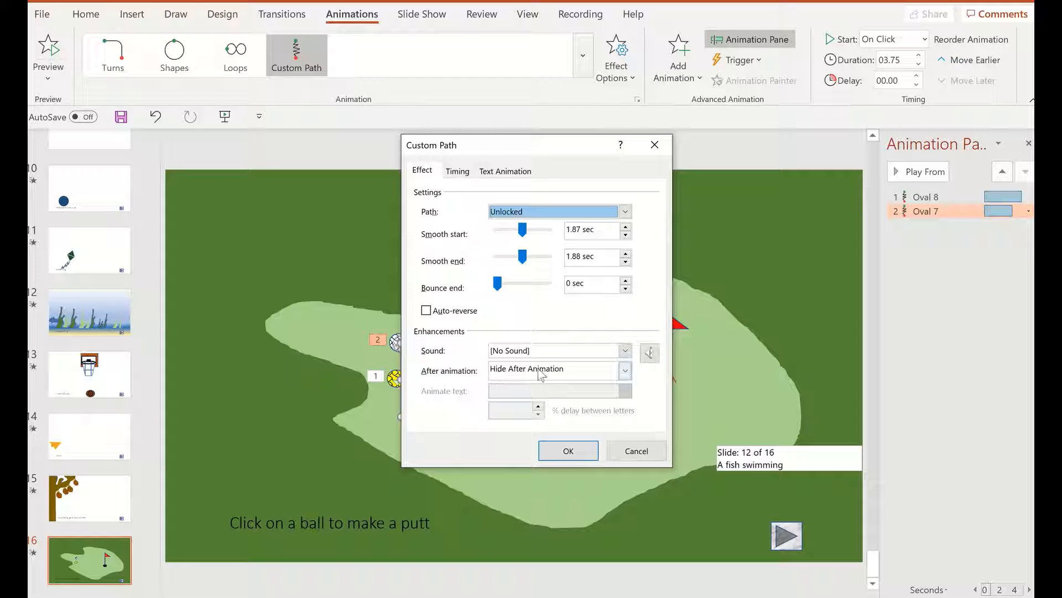
click(624, 376)
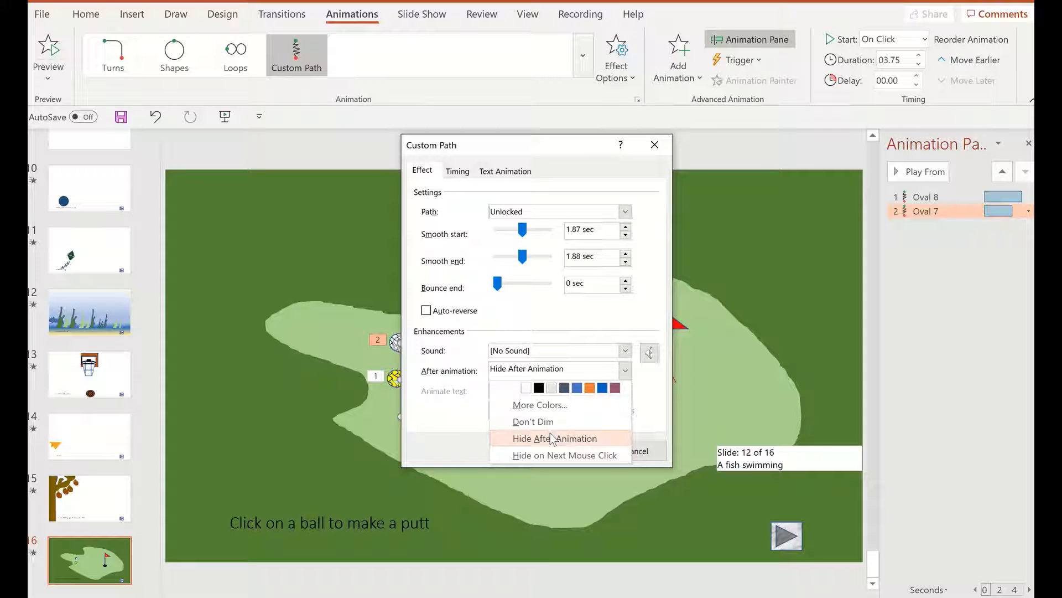
click(552, 438)
click(560, 450)
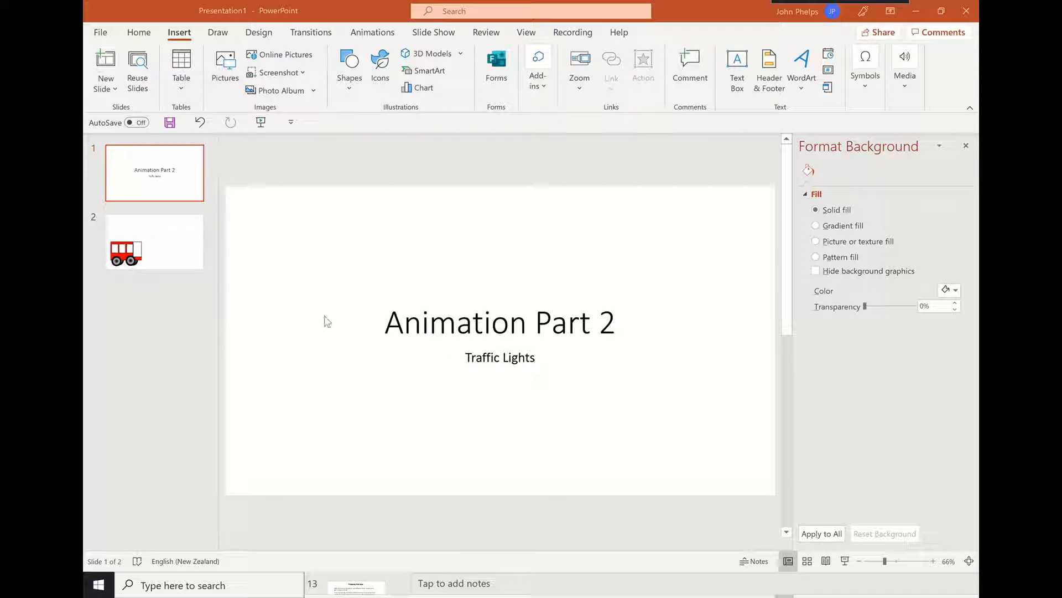
On slide 2 of the Traffic Lights presentation, choose the Radial gradient type for the bus's front wheel and check its line settings
click(159, 249)
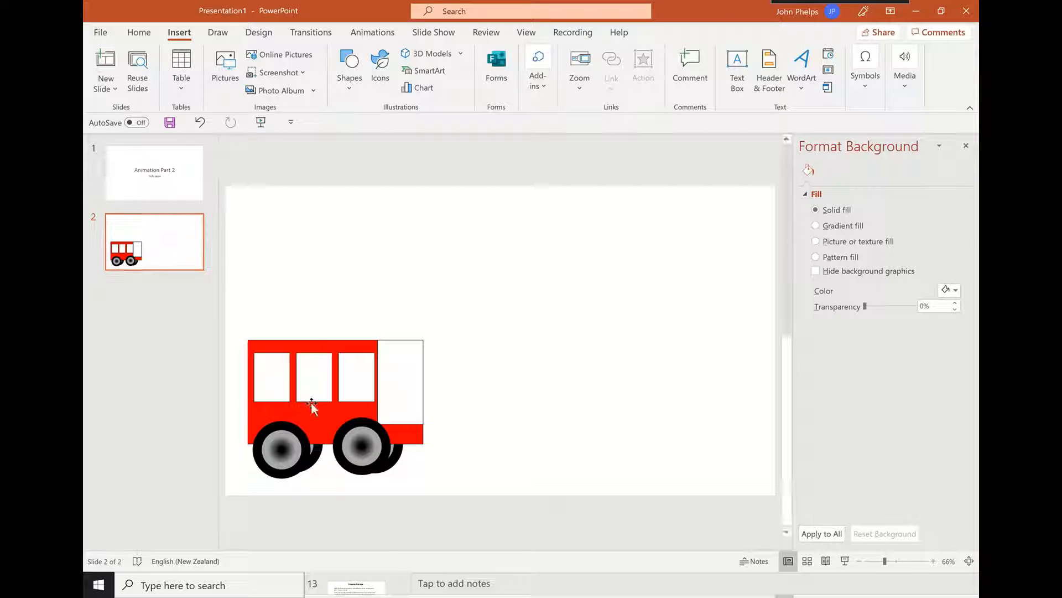
click(371, 438)
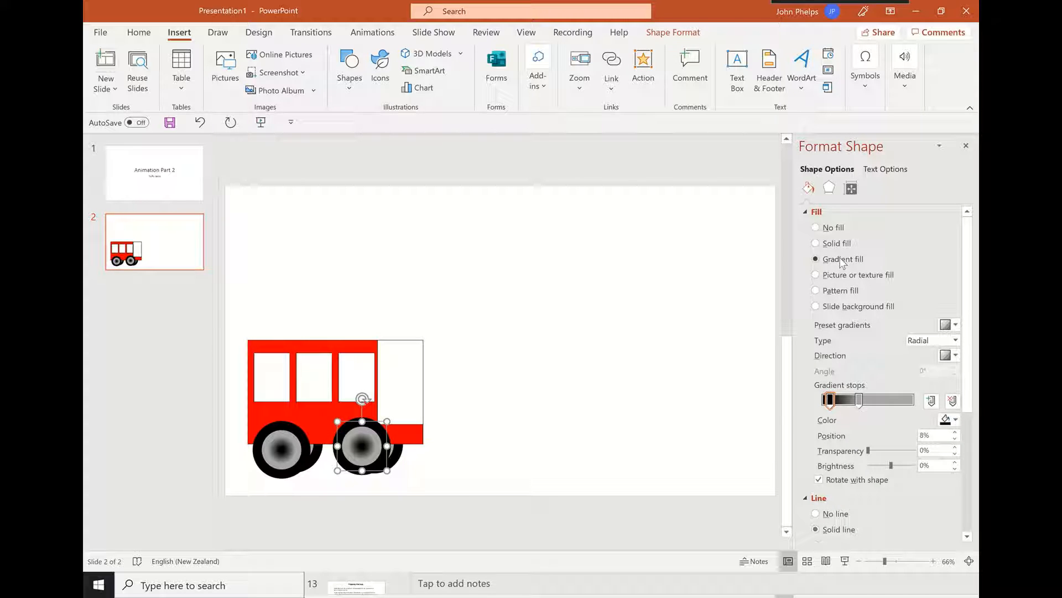
click(957, 342)
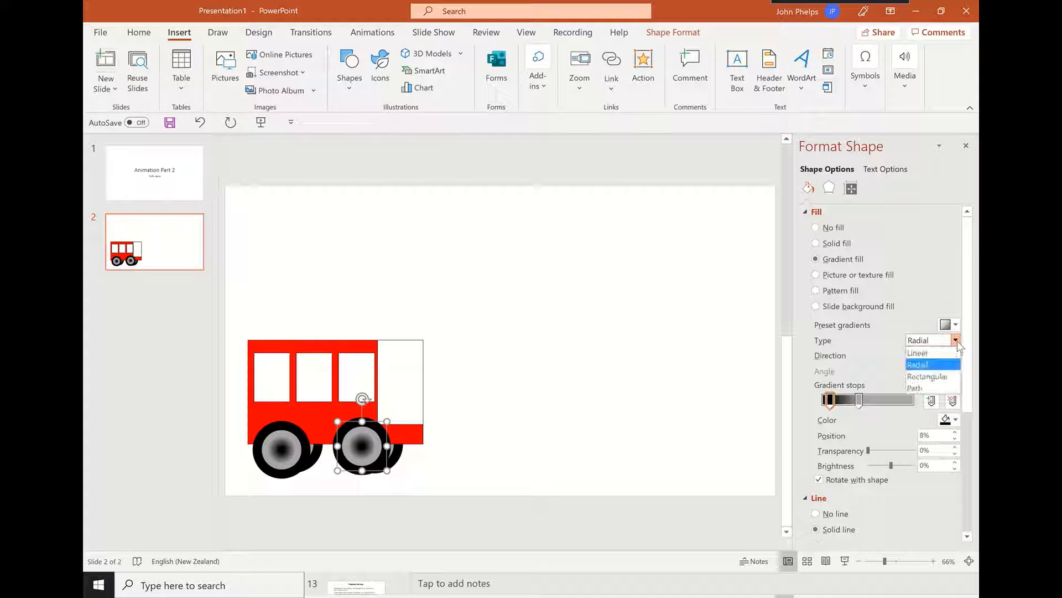
click(936, 365)
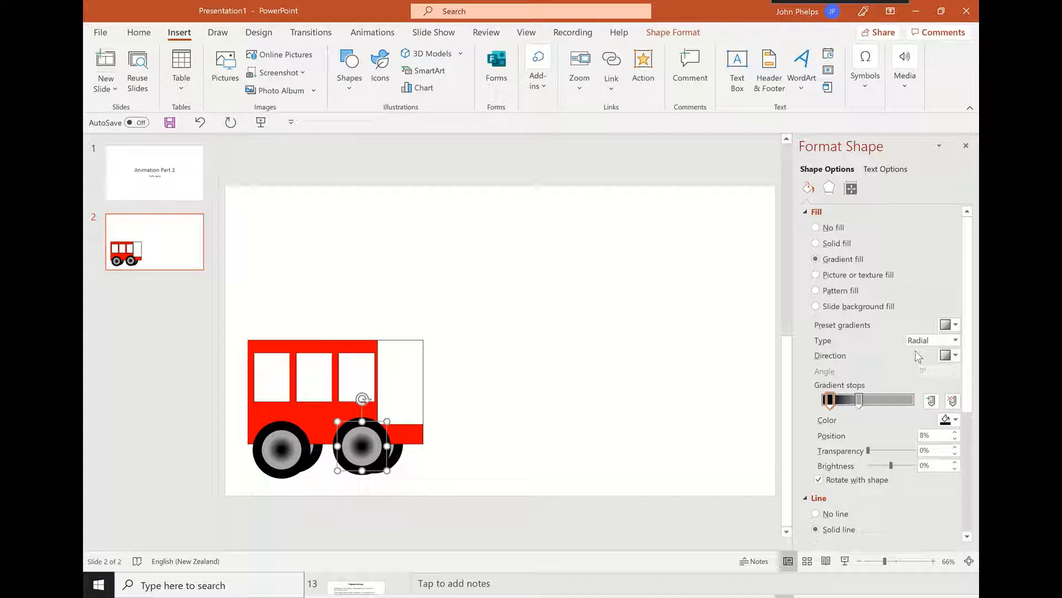
scroll(959, 359, down, 6)
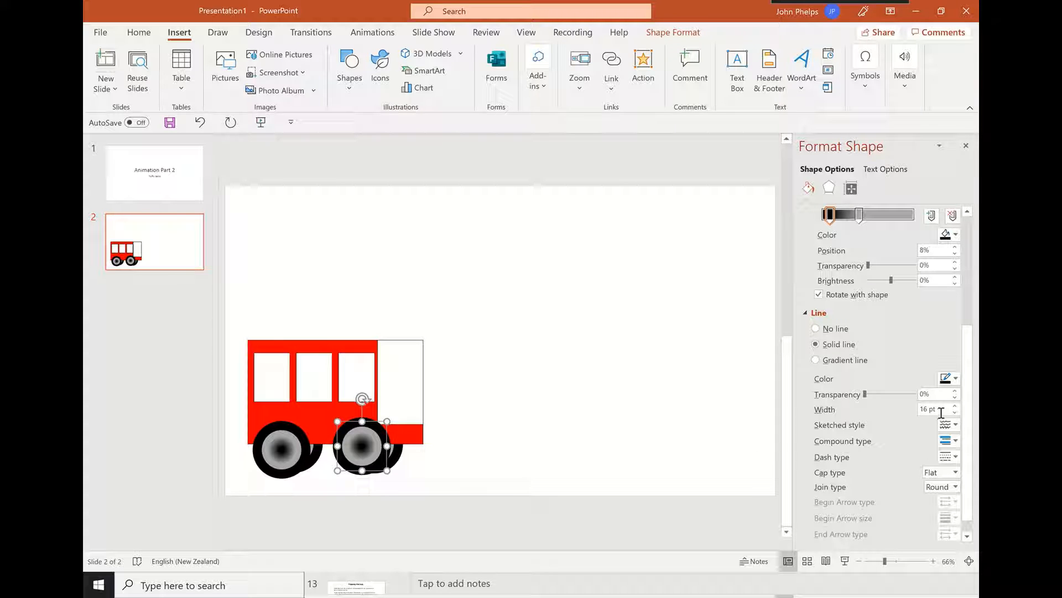
Select all the shapes that make up the red bus and group them into one object
click(600, 293)
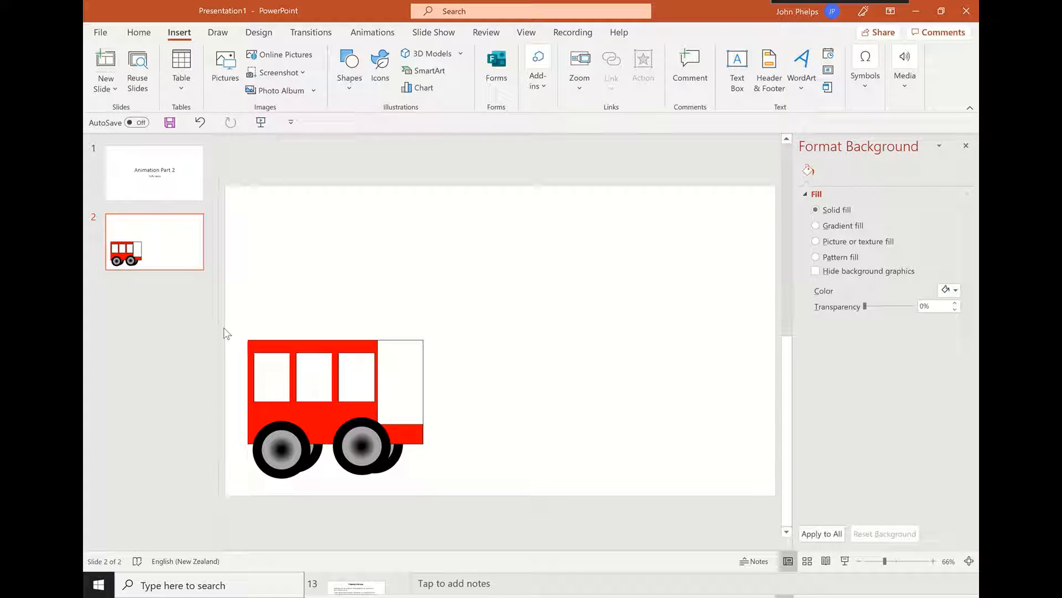
drag(240, 317, 463, 486)
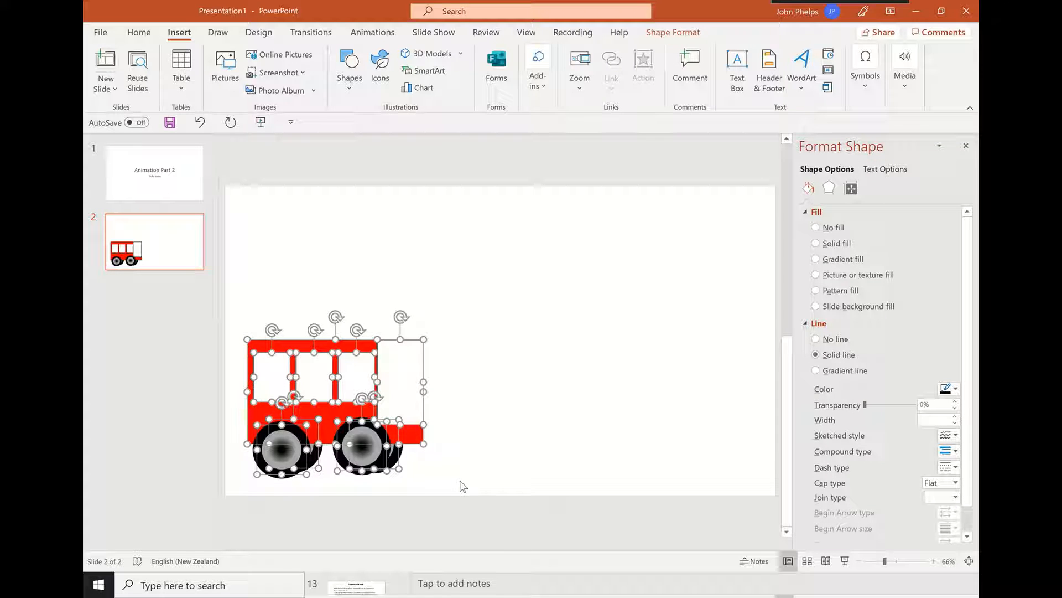
key(ctrl+g)
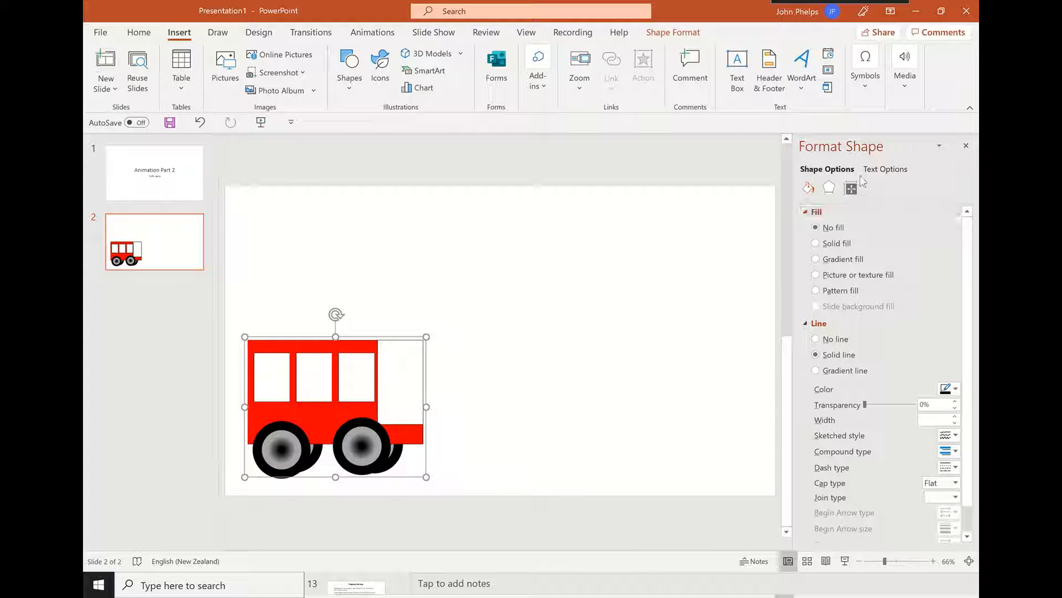
Close the shape formatting options, duplicate slide 2, and move the bus slightly to the right on the copy
click(966, 147)
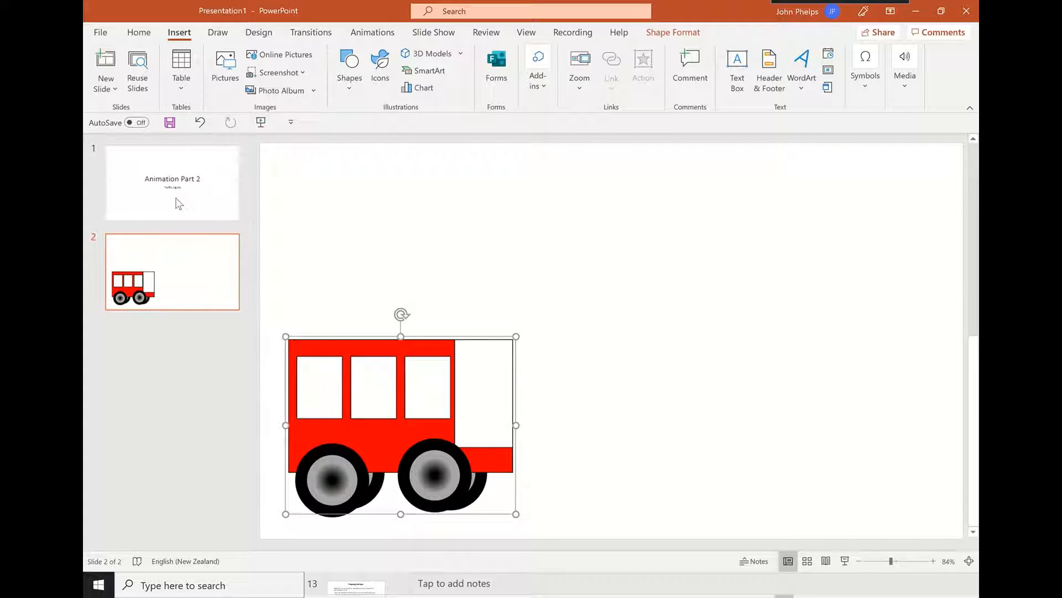
click(197, 245)
key(Home)
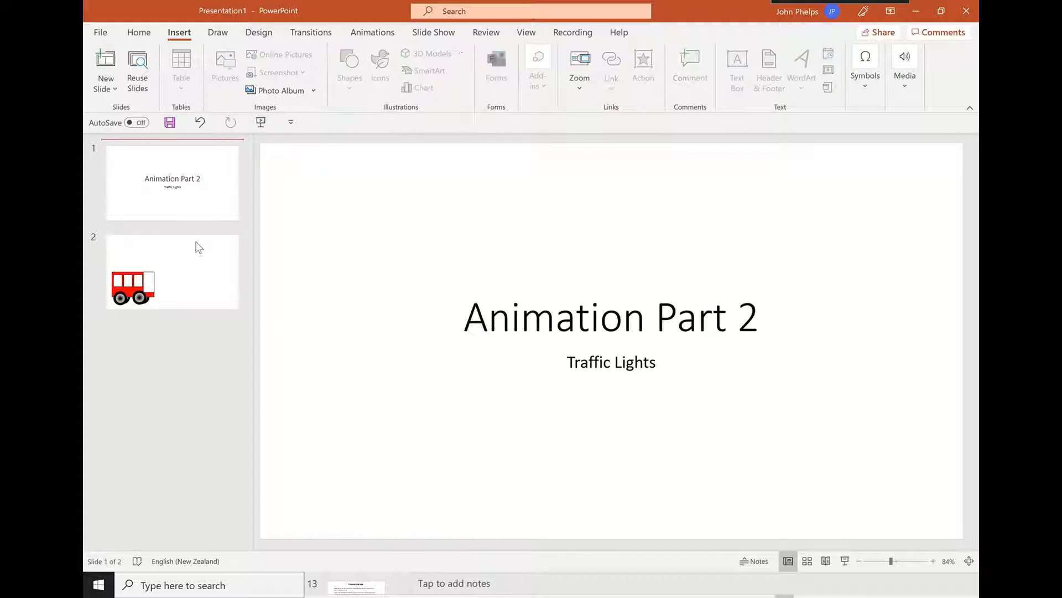
click(172, 263)
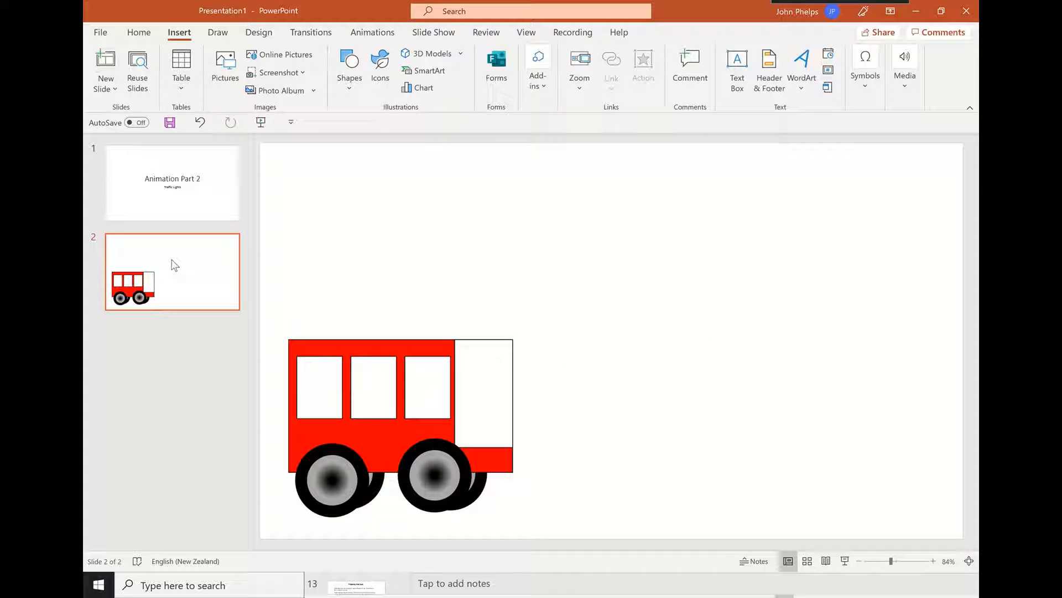
key(ctrl+d)
drag(356, 418, 383, 419)
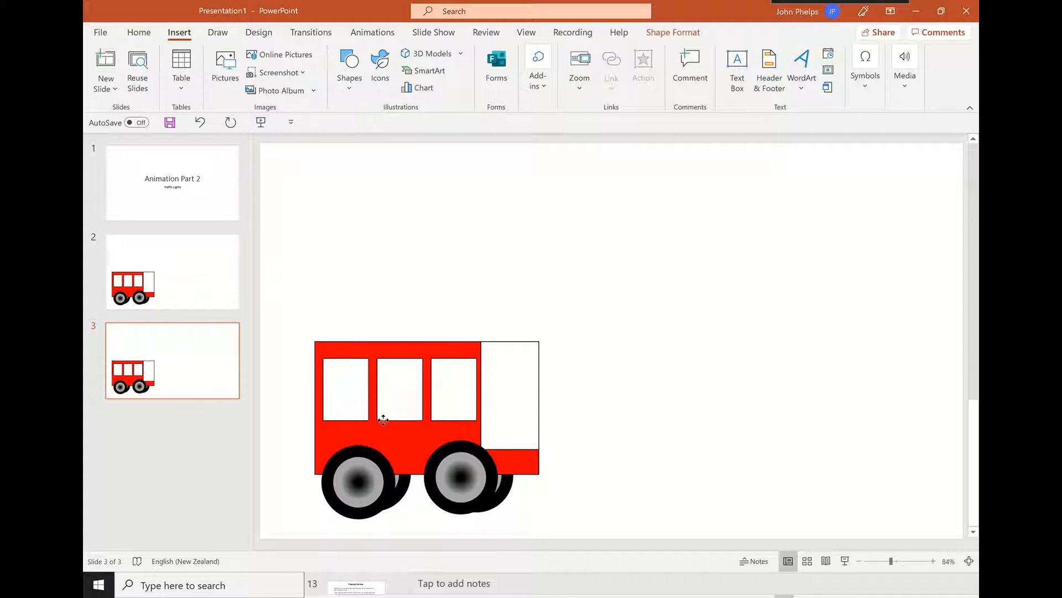
Duplicate slide 3 and then the resulting slide 4, shifting the bus slightly farther right on each new copy
click(219, 368)
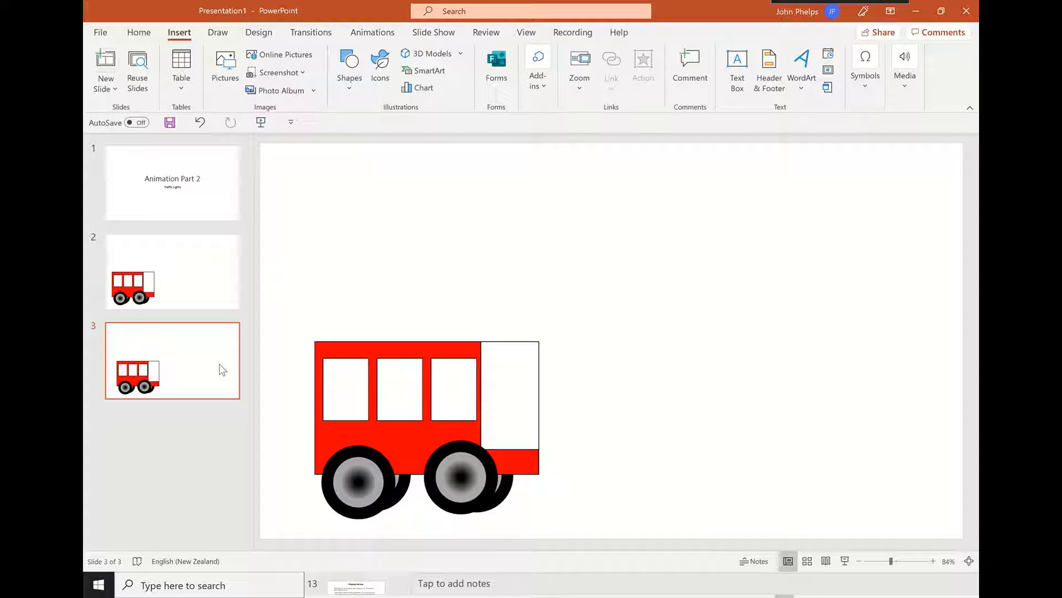
key(ctrl+d)
drag(383, 433, 415, 438)
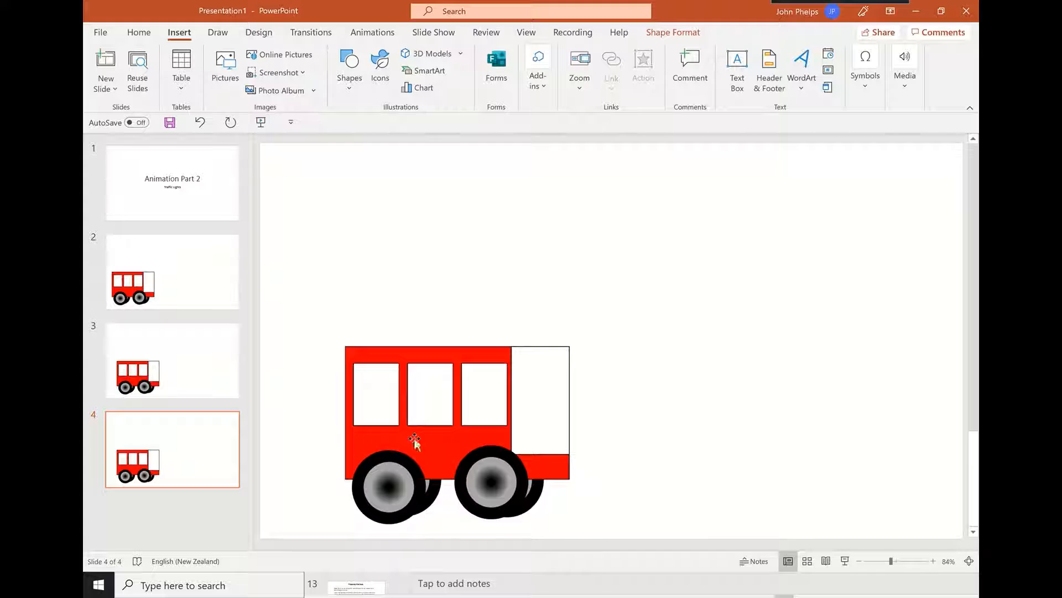
click(169, 453)
key(ctrl+d)
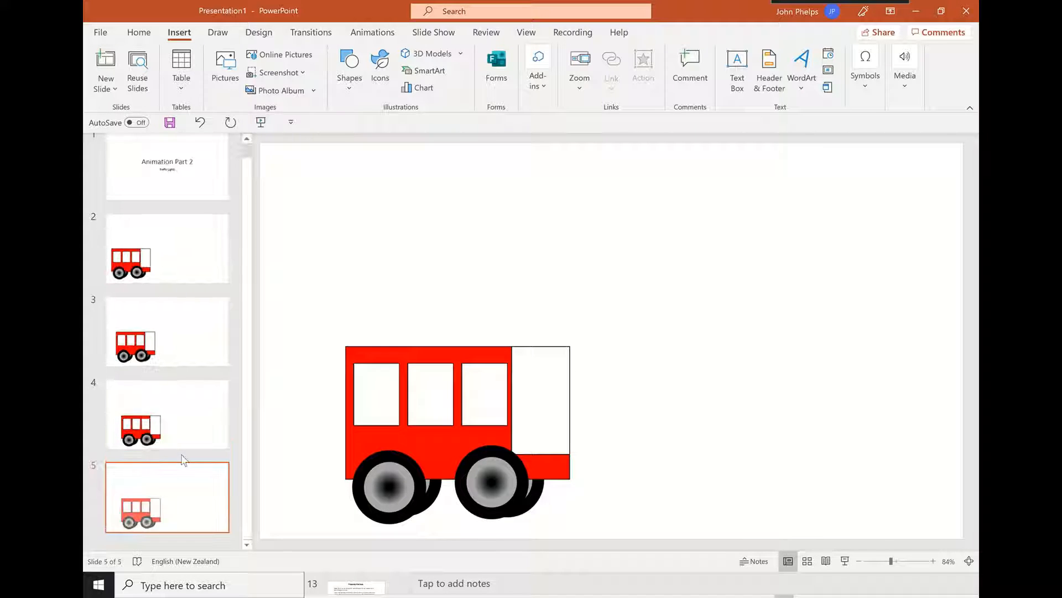
drag(428, 459, 449, 460)
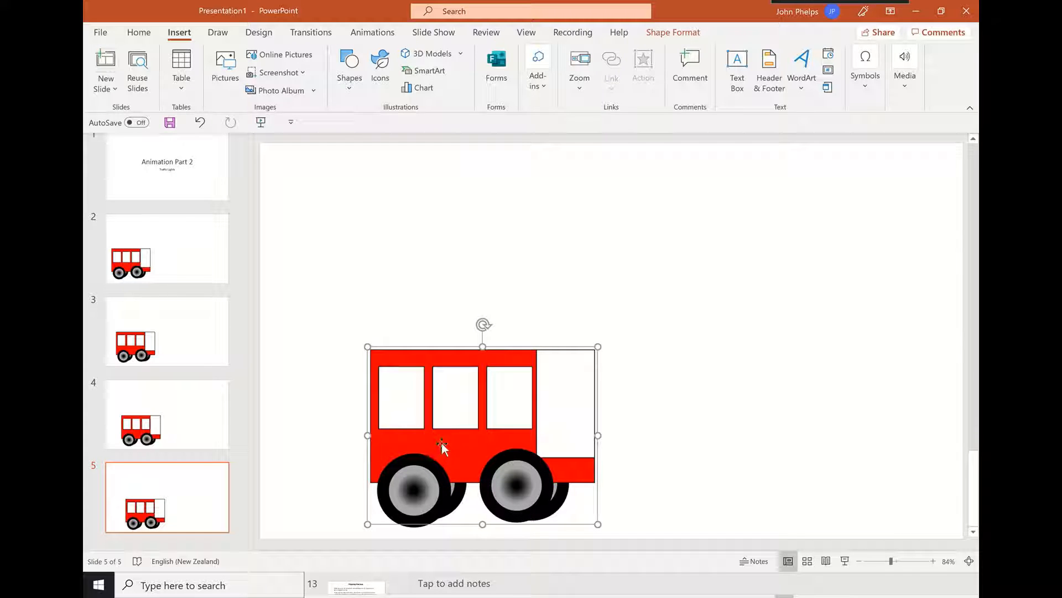
Play the slide show from slide 2 through slide 5 to preview the bus's movement, and exit the show
click(191, 271)
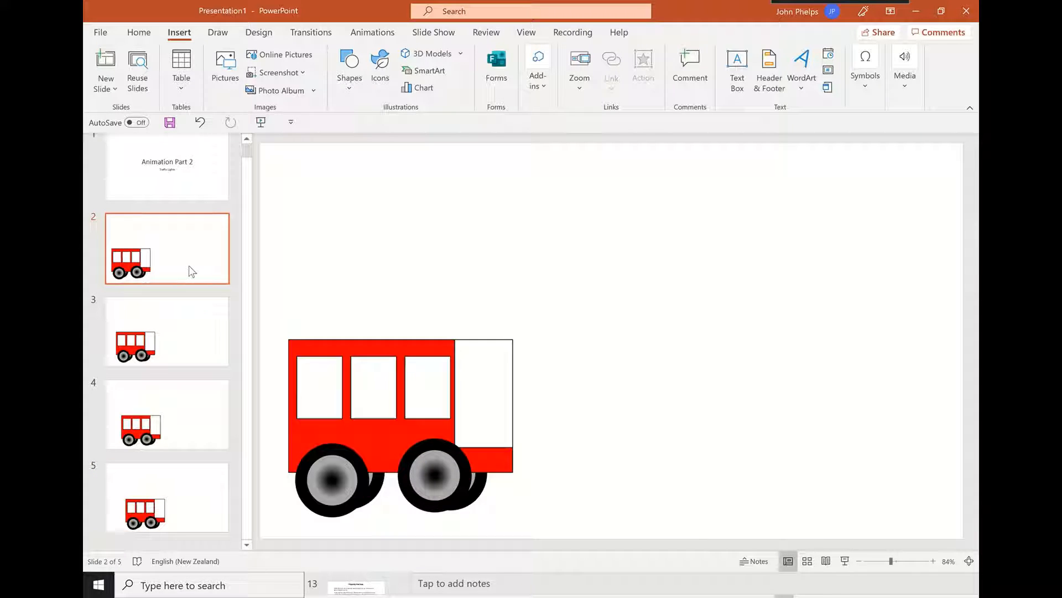
click(845, 560)
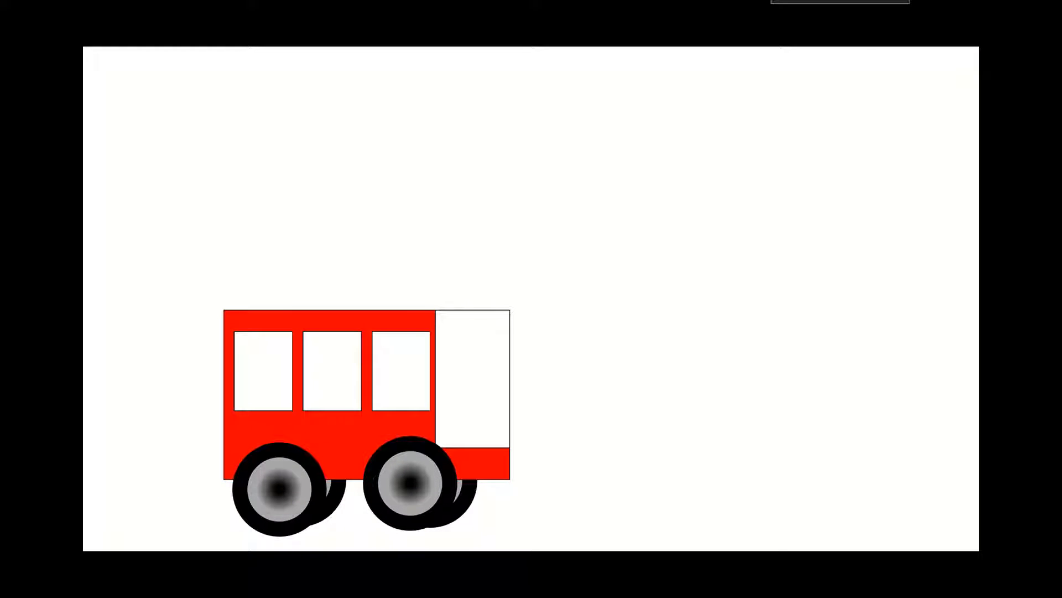
key(Escape)
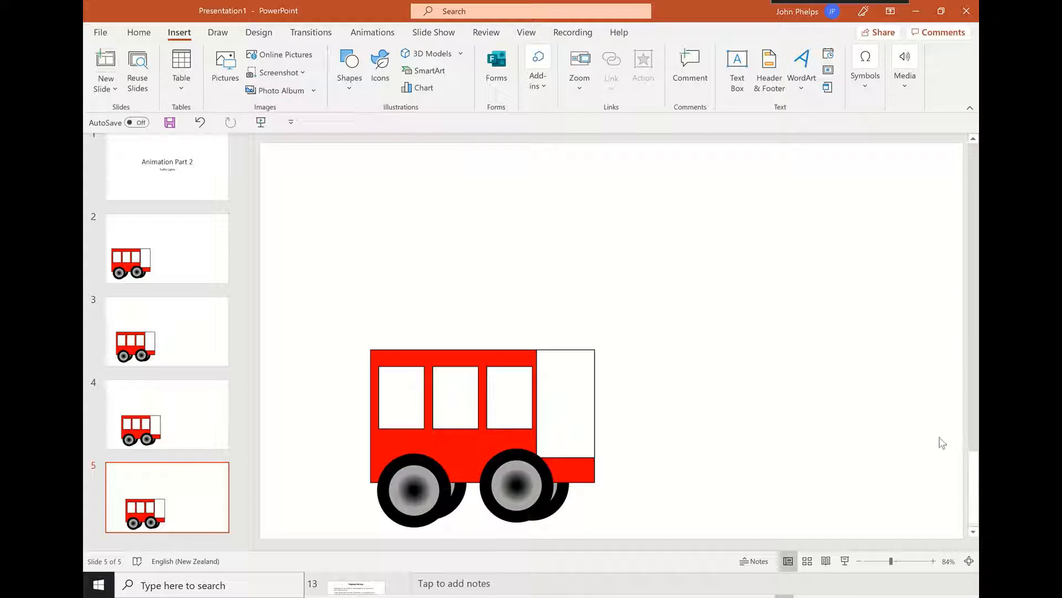
On slide 5, draw a narrow black pole about 10.6 cm tall and 0.6 cm wide near the slide's right edge
click(350, 88)
click(382, 123)
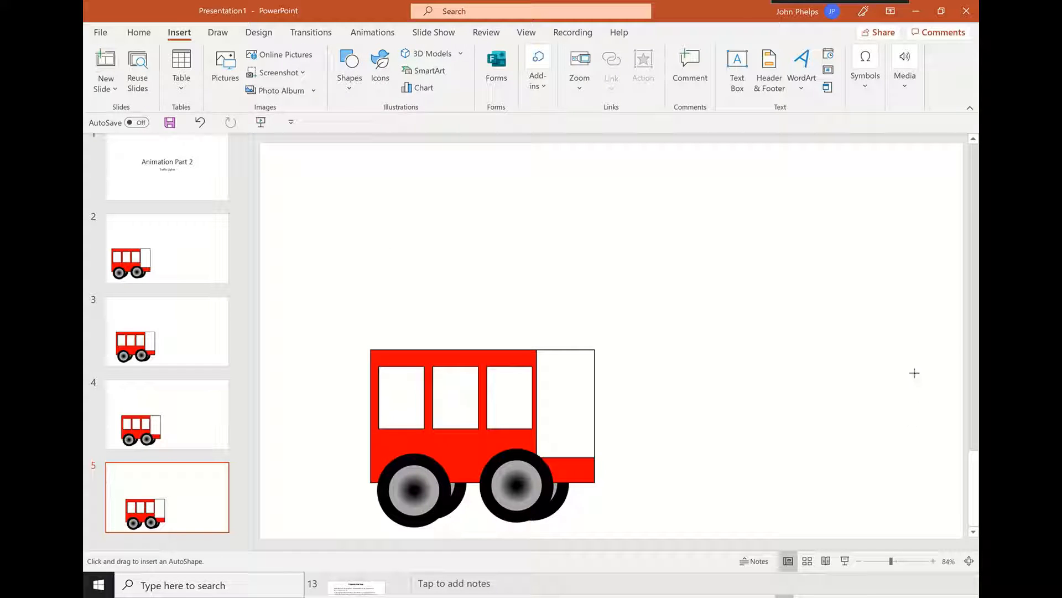
drag(913, 319, 925, 538)
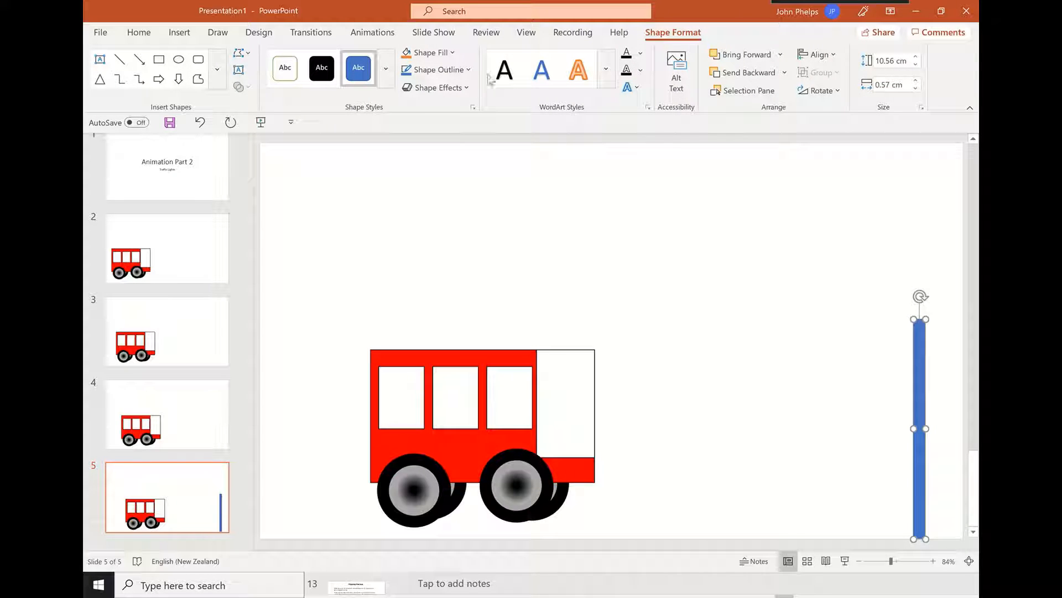
click(322, 68)
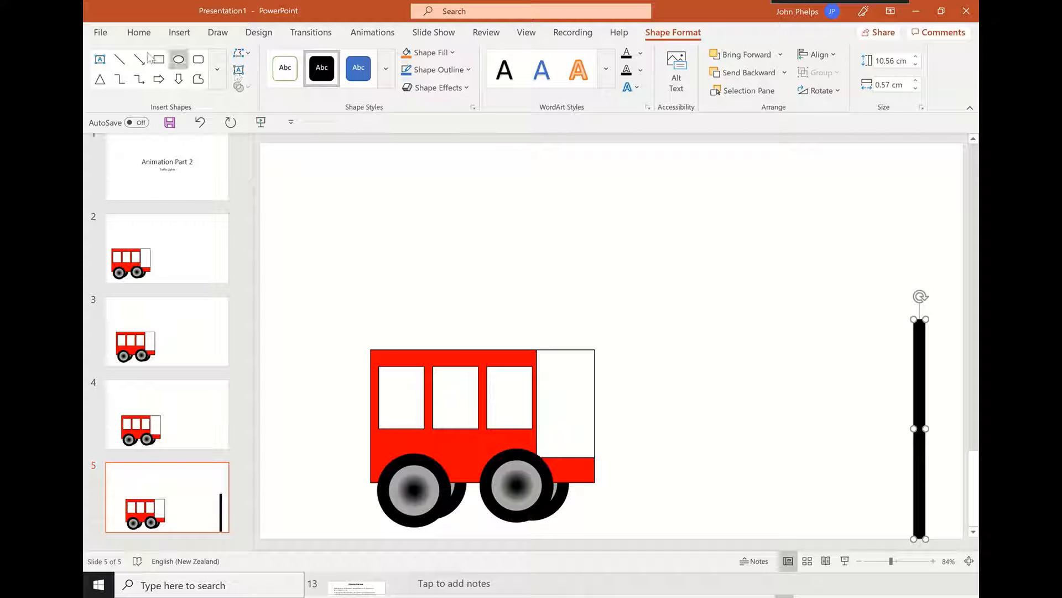
Draw a rectangle about 4.2 cm tall and 2.7 cm wide over the pole's upper end and give it the black shape style
click(159, 60)
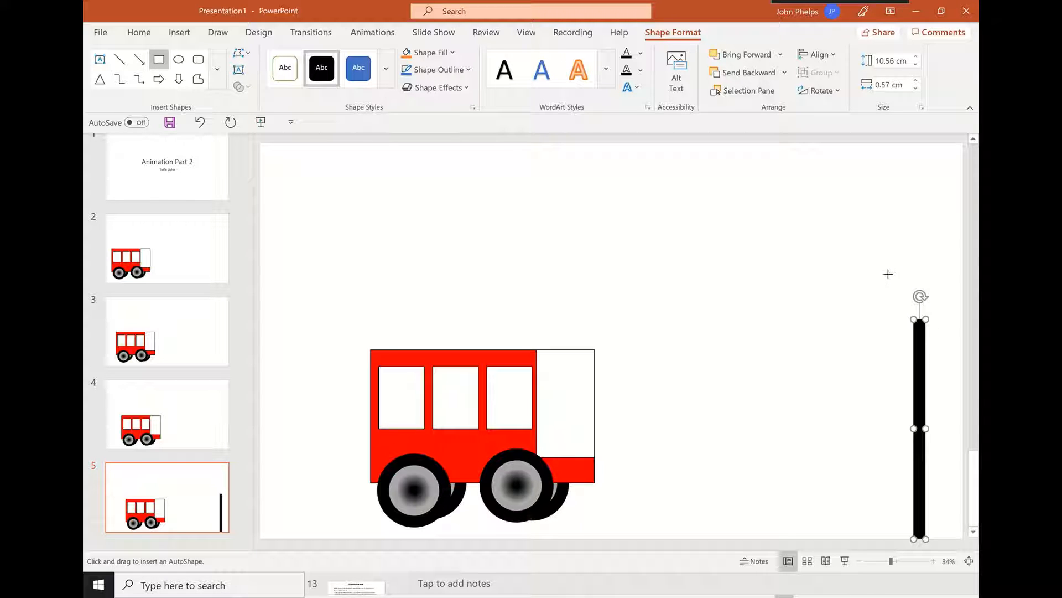
drag(888, 256, 944, 342)
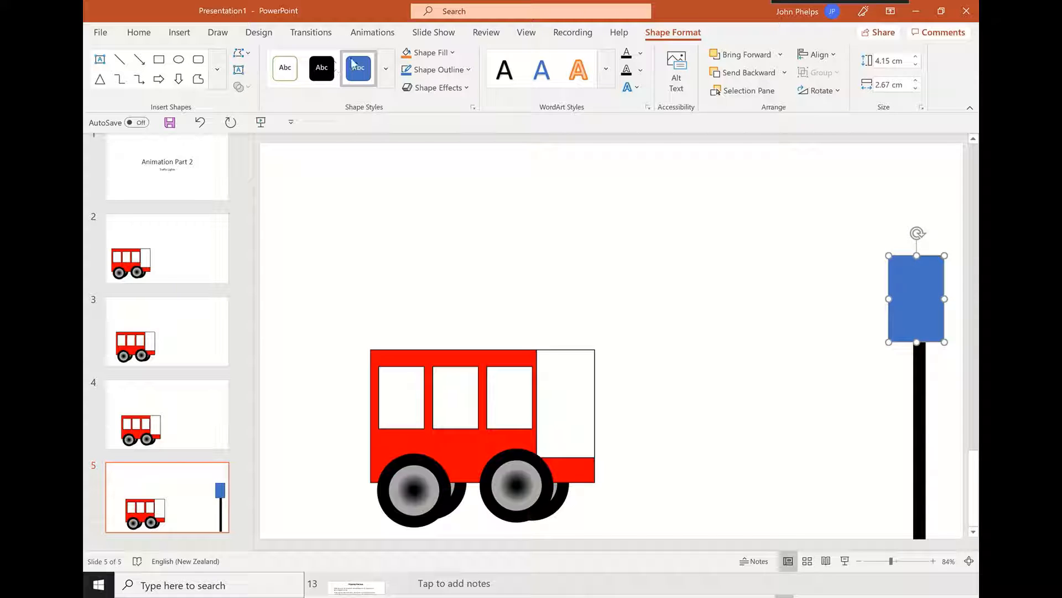
click(321, 68)
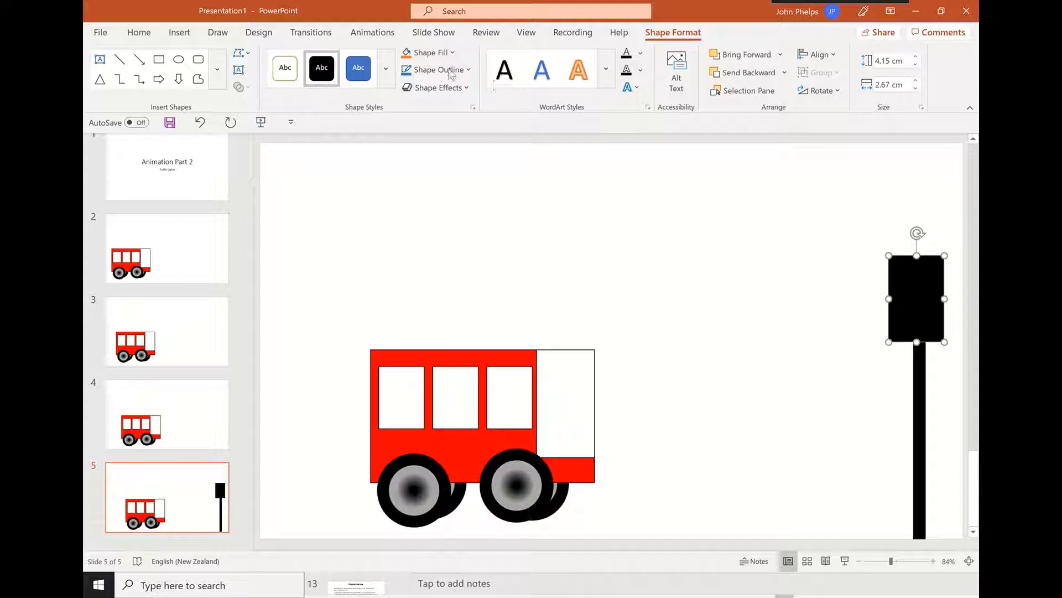
click(433, 53)
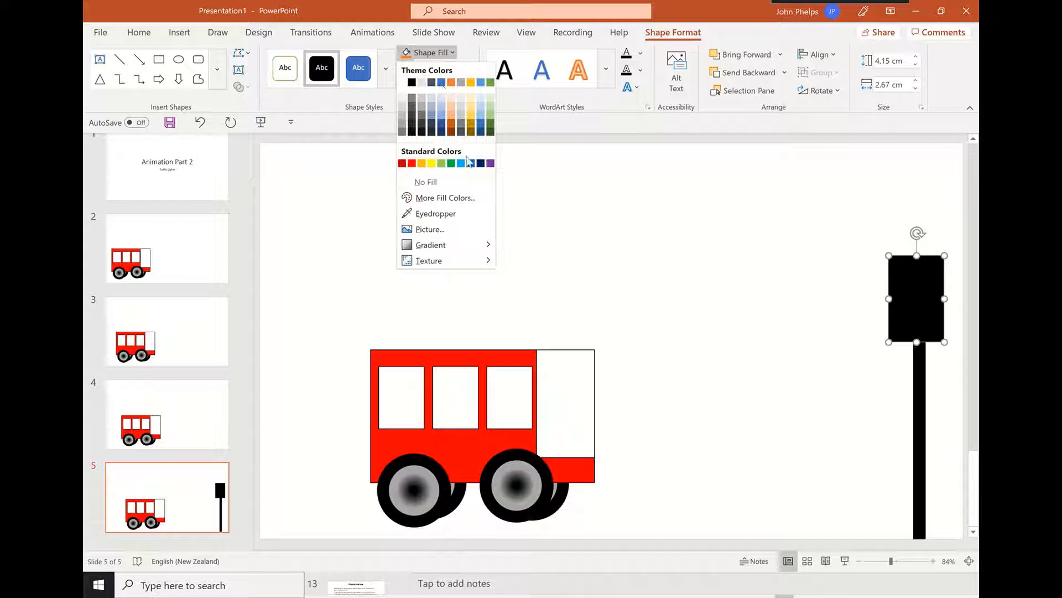
Draw a circle about 1 cm across in the black box and duplicate it into a vertical column of three lights
click(178, 59)
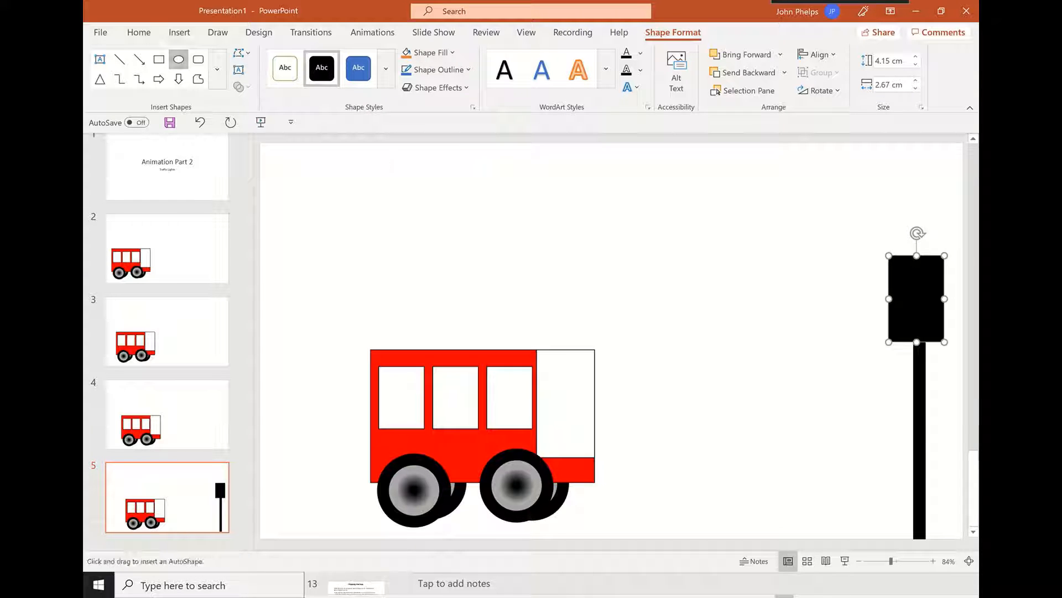
drag(906, 262, 922, 299)
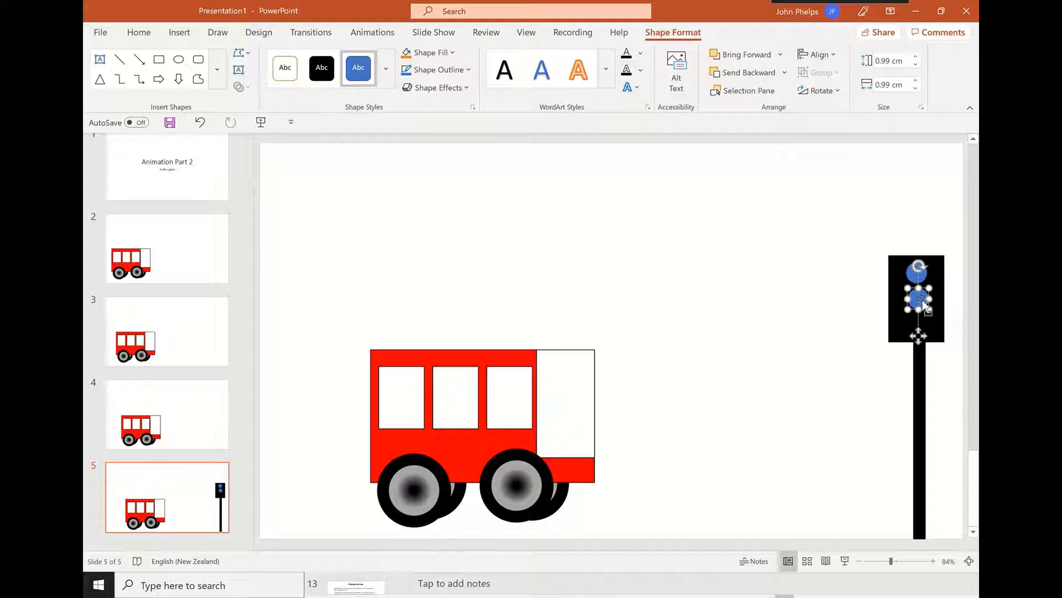
key(ctrl+d)
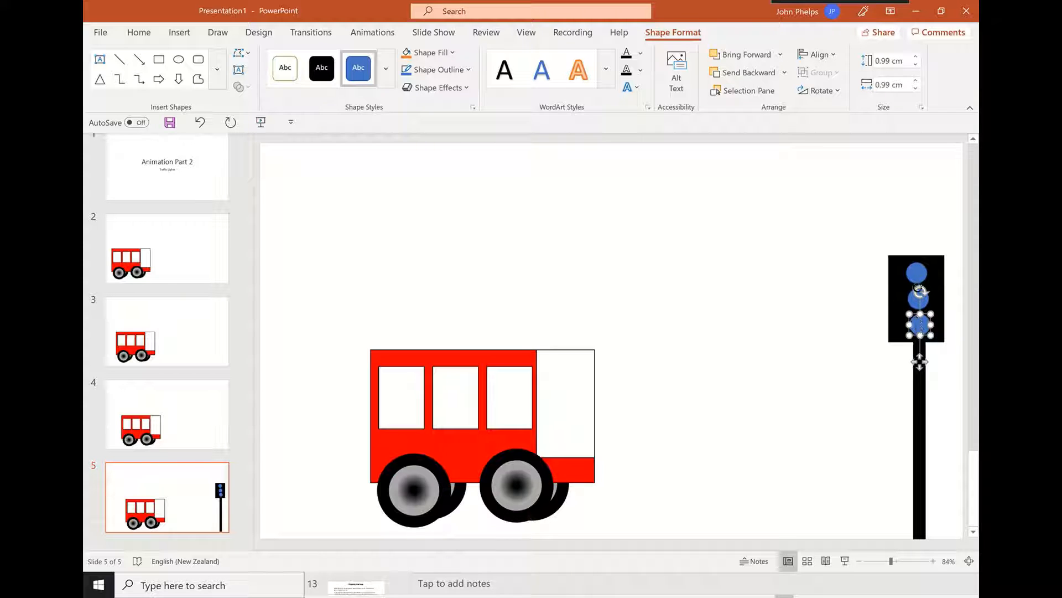
Fill the traffic light's top circle with standard red
click(918, 276)
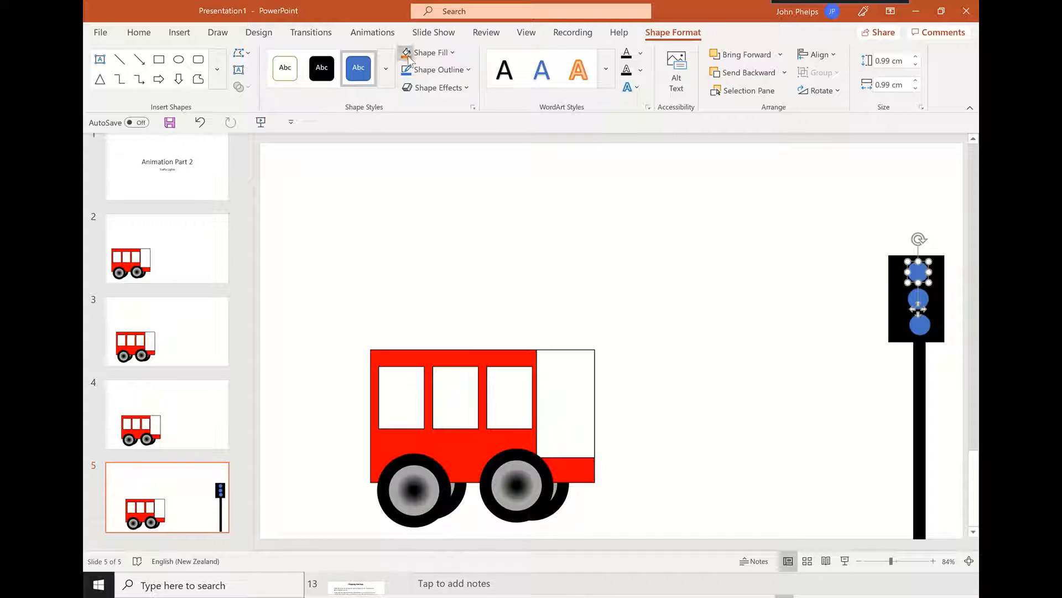
click(451, 53)
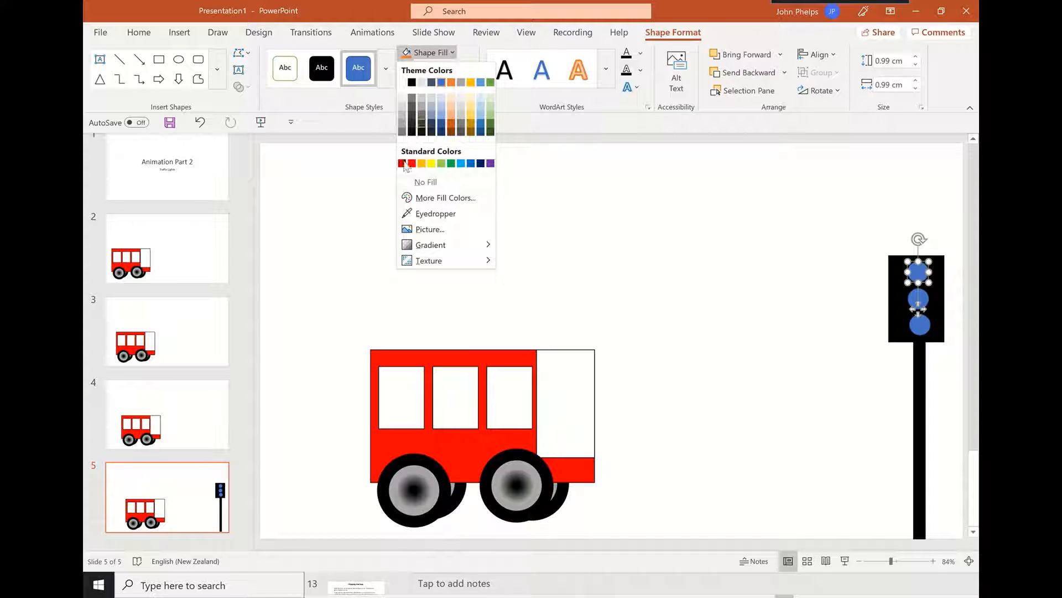
click(411, 163)
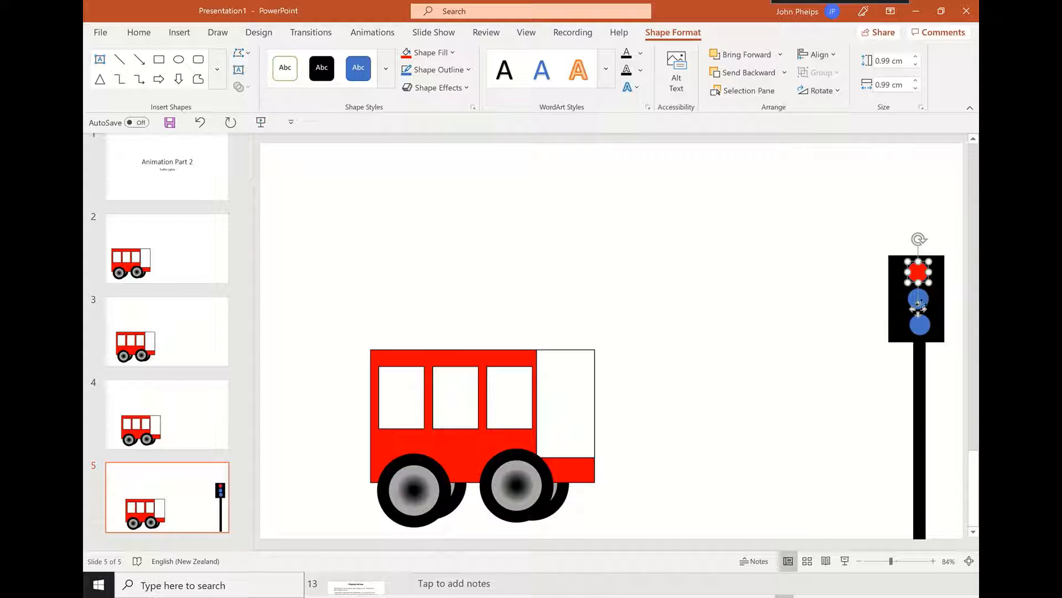
Fill the traffic light's middle circle with standard orange
click(453, 54)
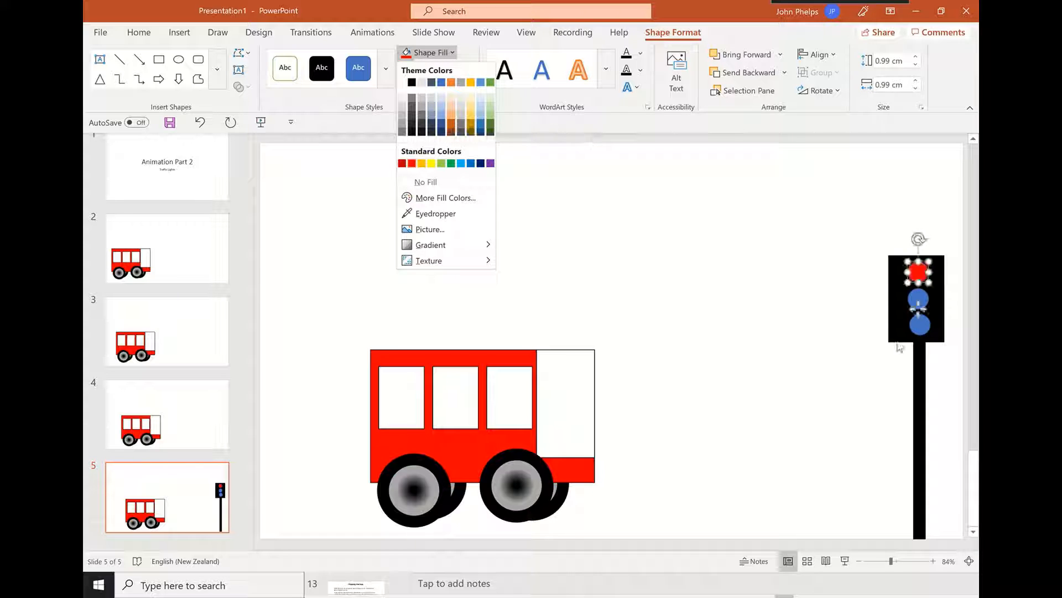
click(921, 301)
click(919, 299)
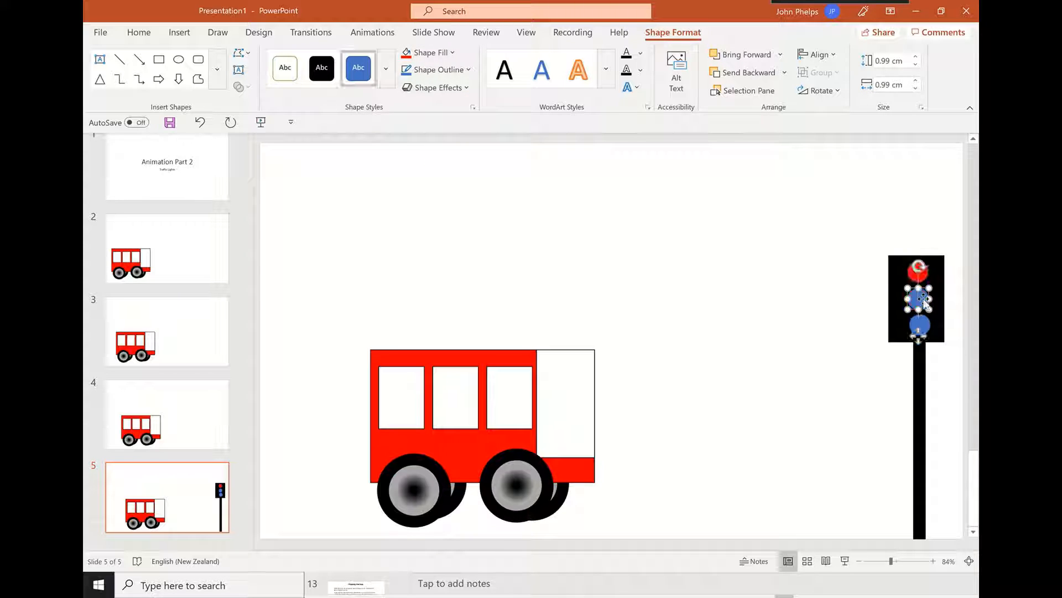
click(450, 53)
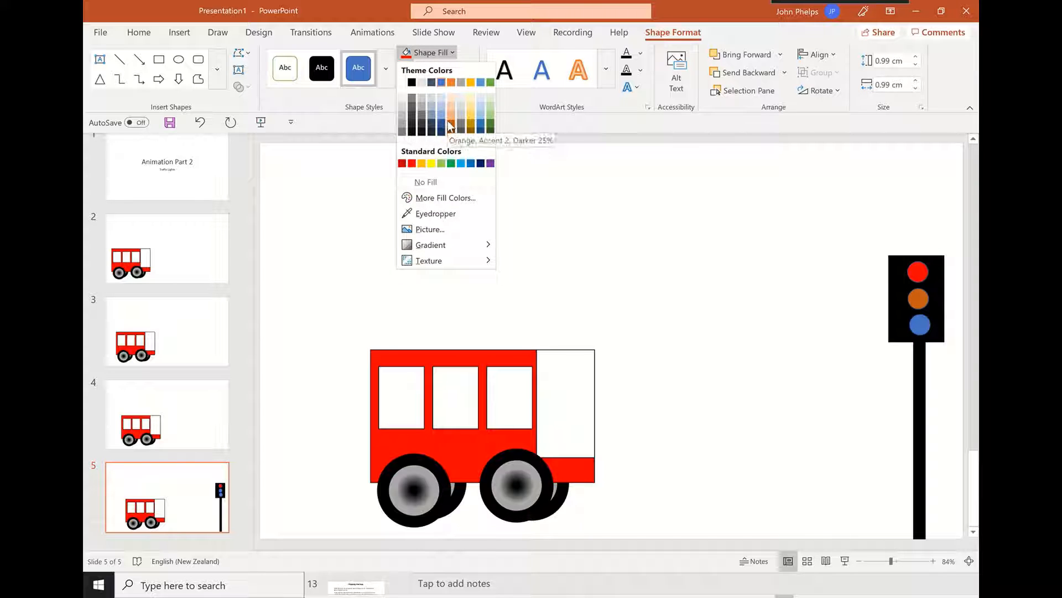
click(422, 163)
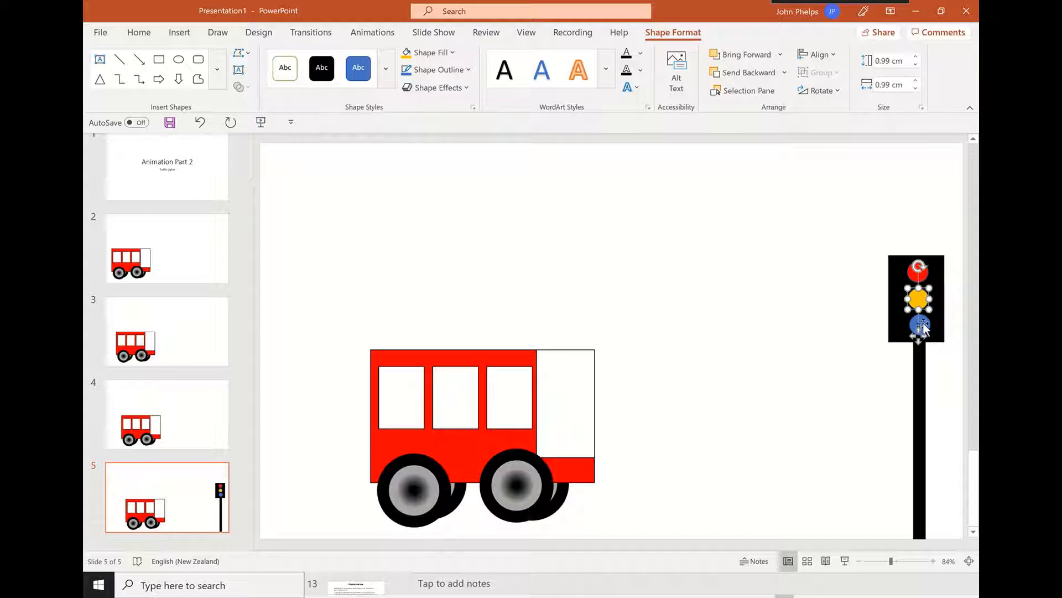
Fill the traffic light's bottom circle with light green and line it up beneath the other two lights
drag(921, 329, 923, 327)
click(453, 53)
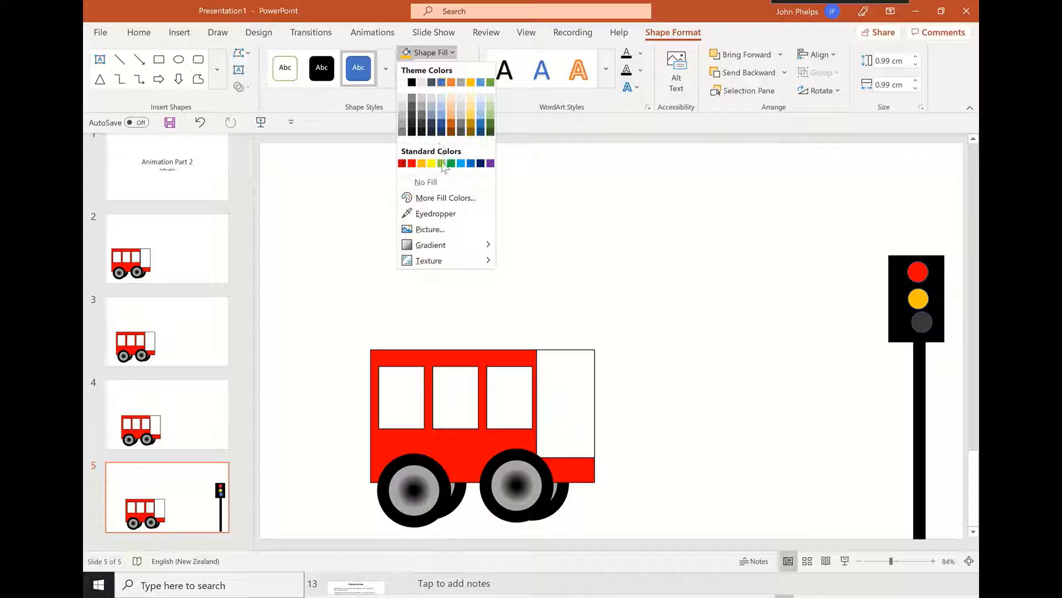
click(441, 164)
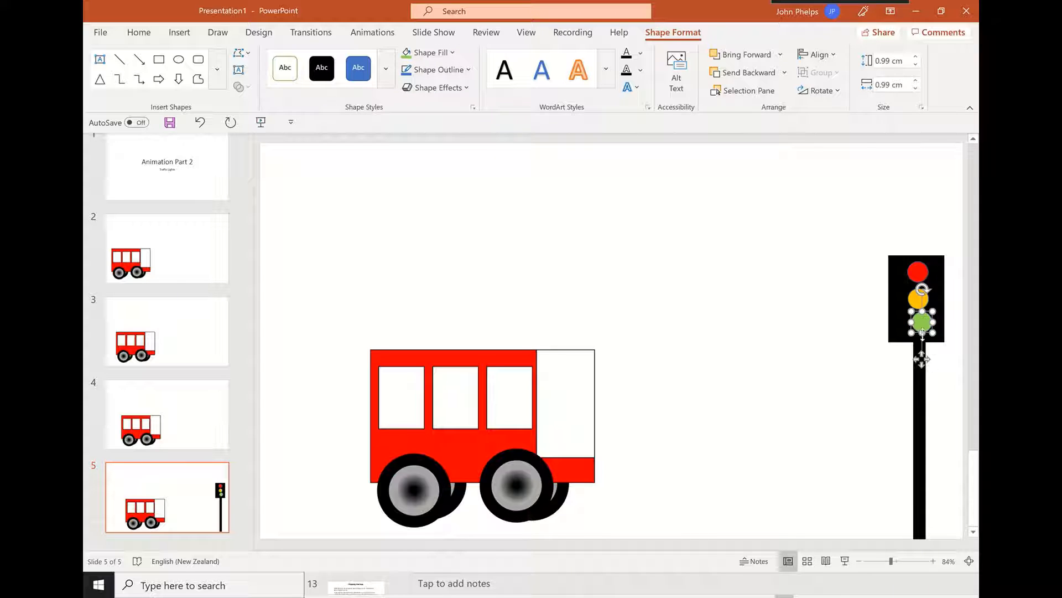
drag(926, 327, 923, 327)
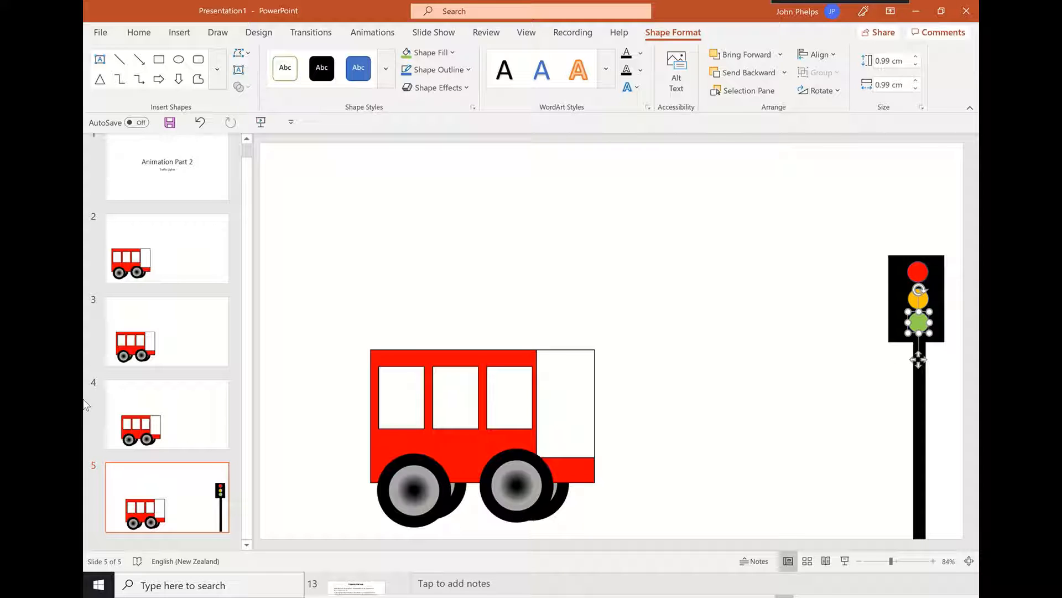
Duplicate slide 5 with the traffic light and move the bus slightly to the right on the new slide 6
click(183, 491)
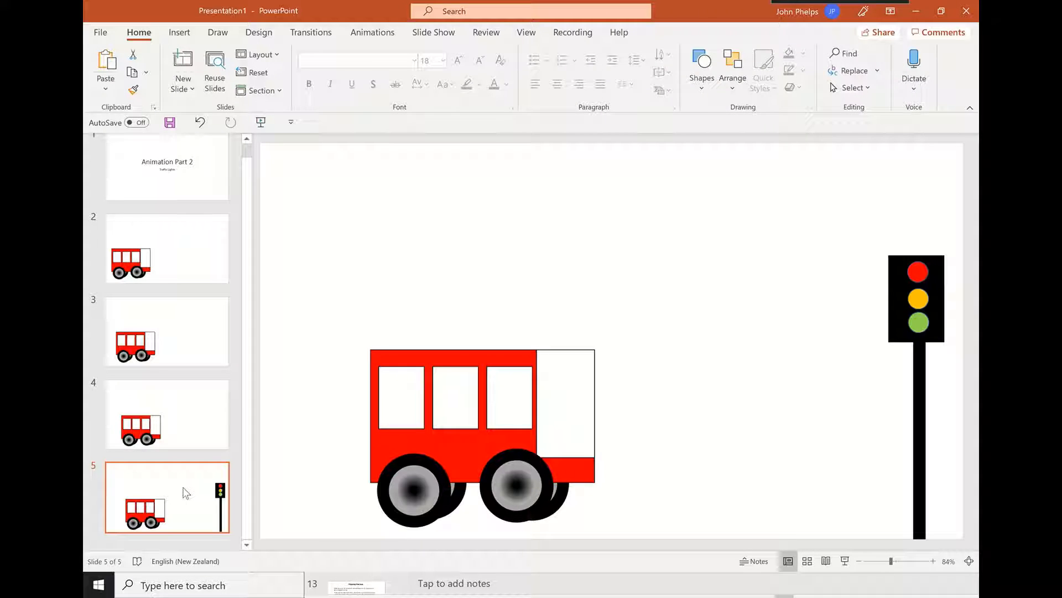
key(Return)
drag(482, 451, 519, 454)
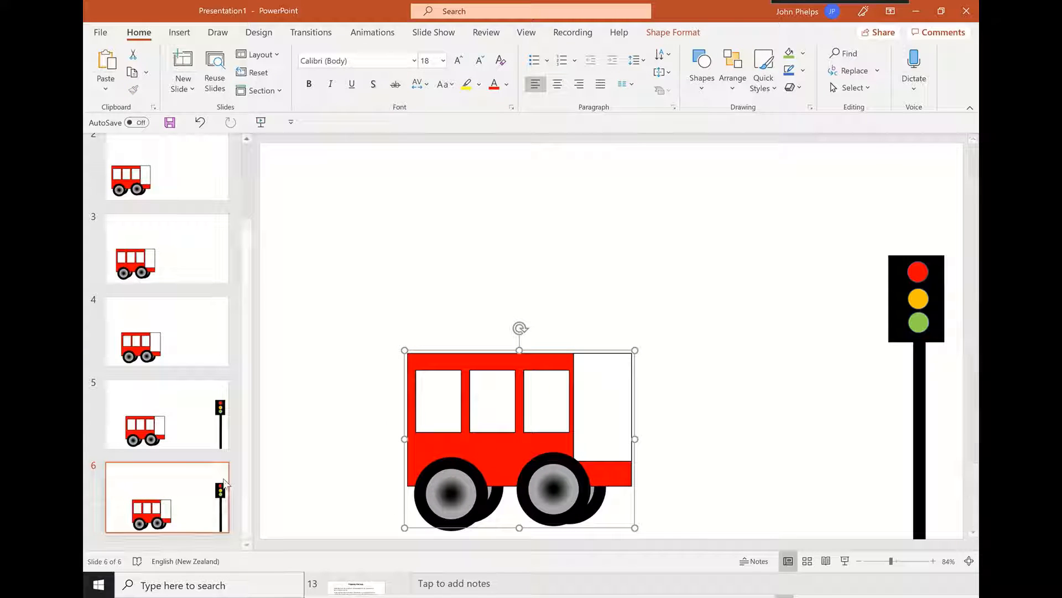
Duplicate slide 6 and move the bus much closer to the traffic light on the new slide 7
click(197, 487)
key(ctrl+d)
drag(530, 475, 635, 474)
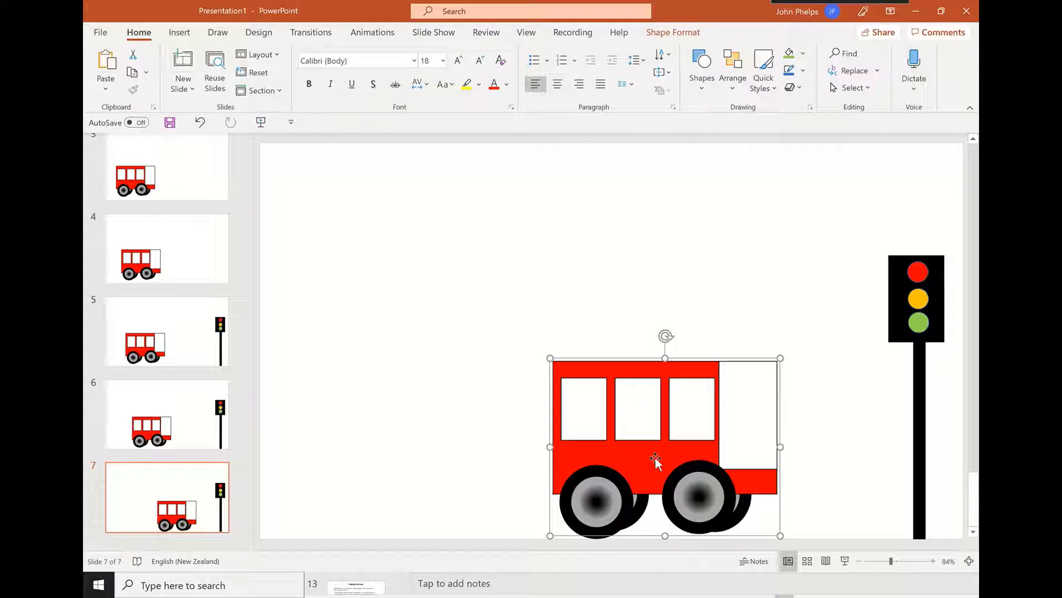